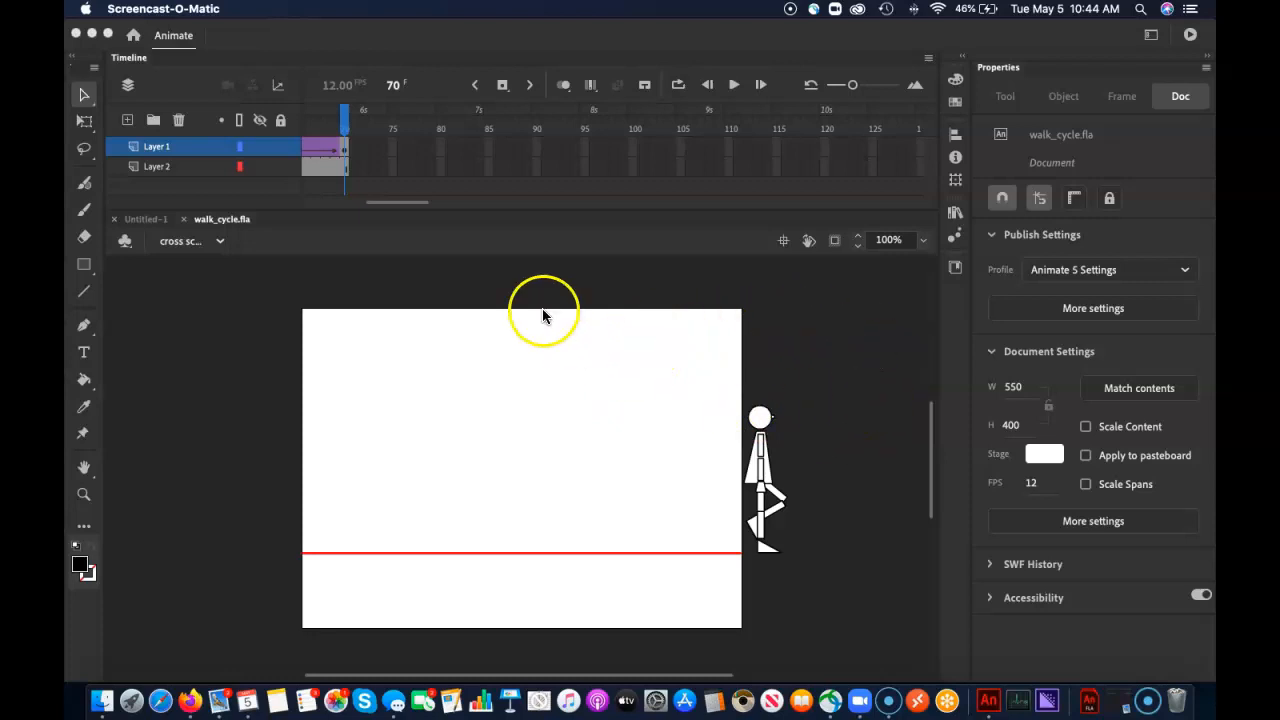
Play the walk cycle animation through the timeline to preview the figure crossing the stage
{"action": "left_click", "coordinate": [392, 118]}
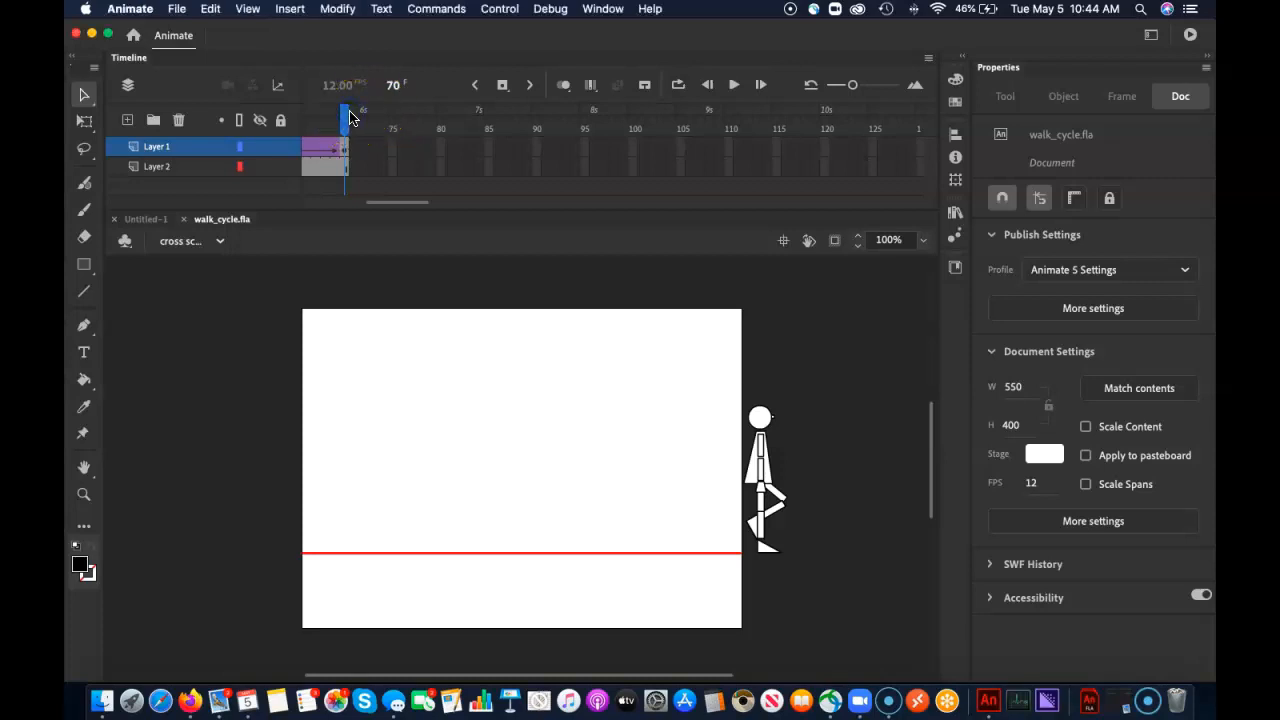
{"action": "key", "text": "Return"}
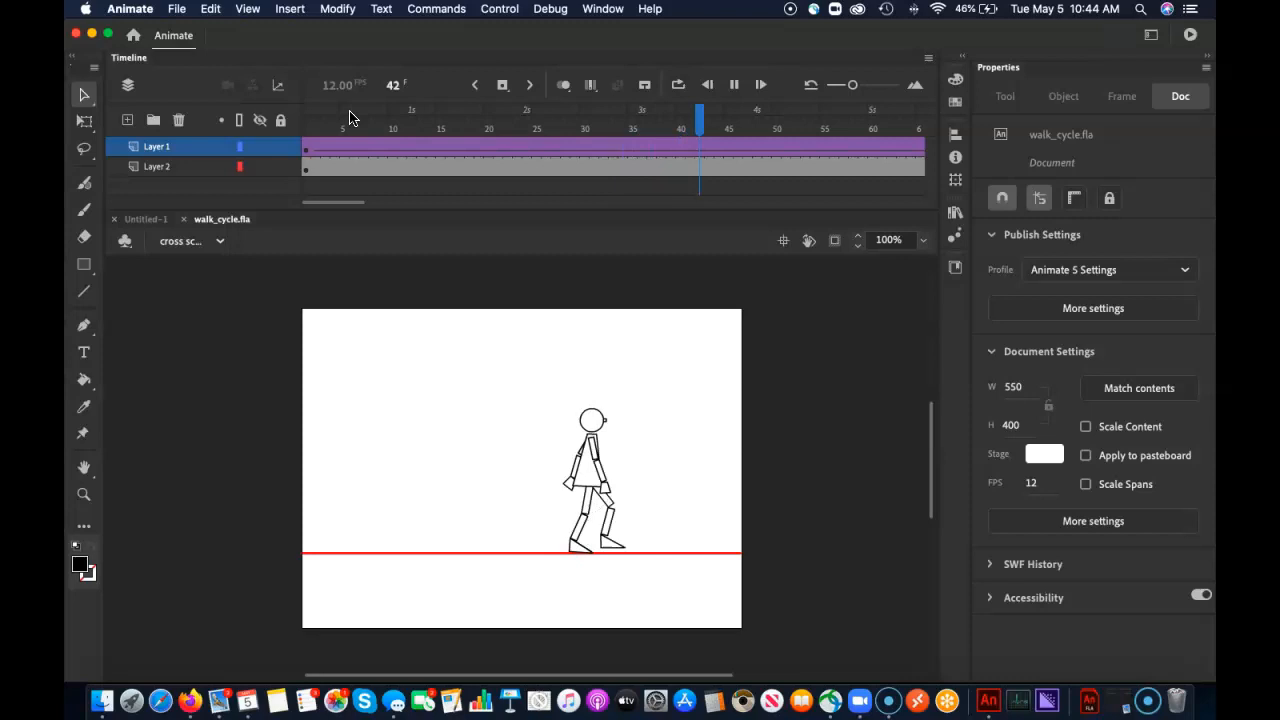
{"action": "key", "text": "Return"}
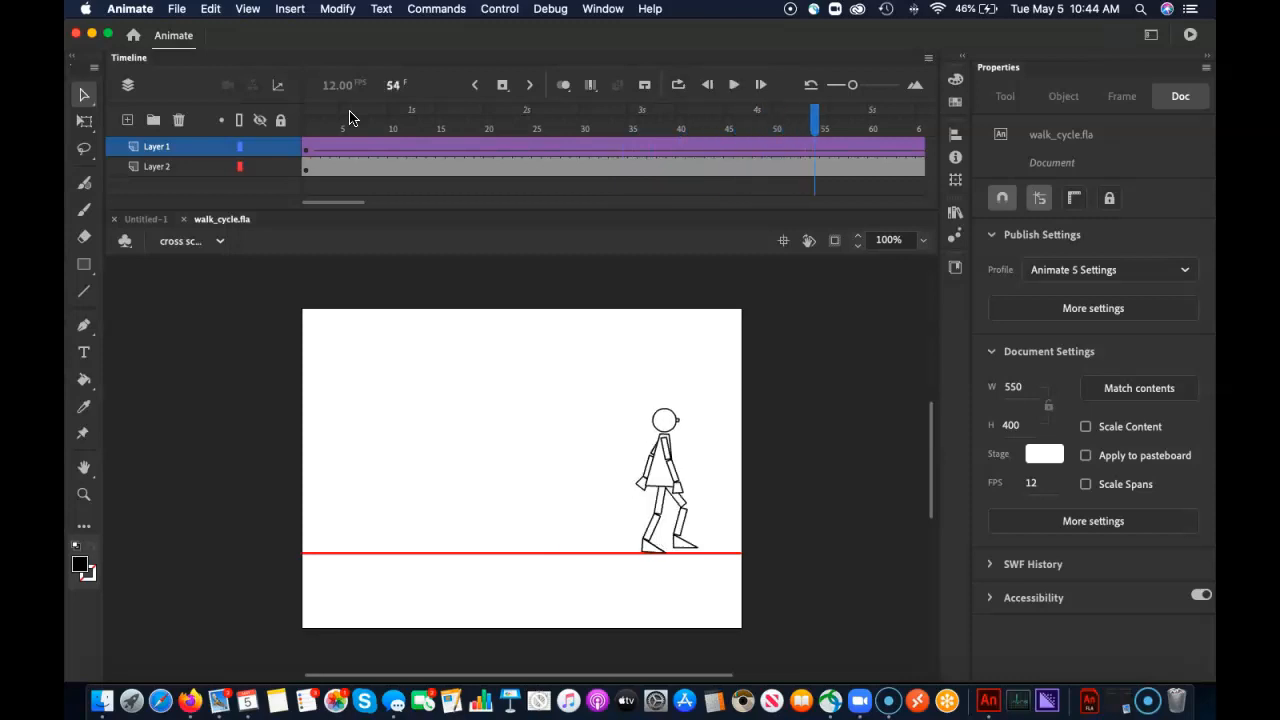
{"action": "key", "text": "Return"}
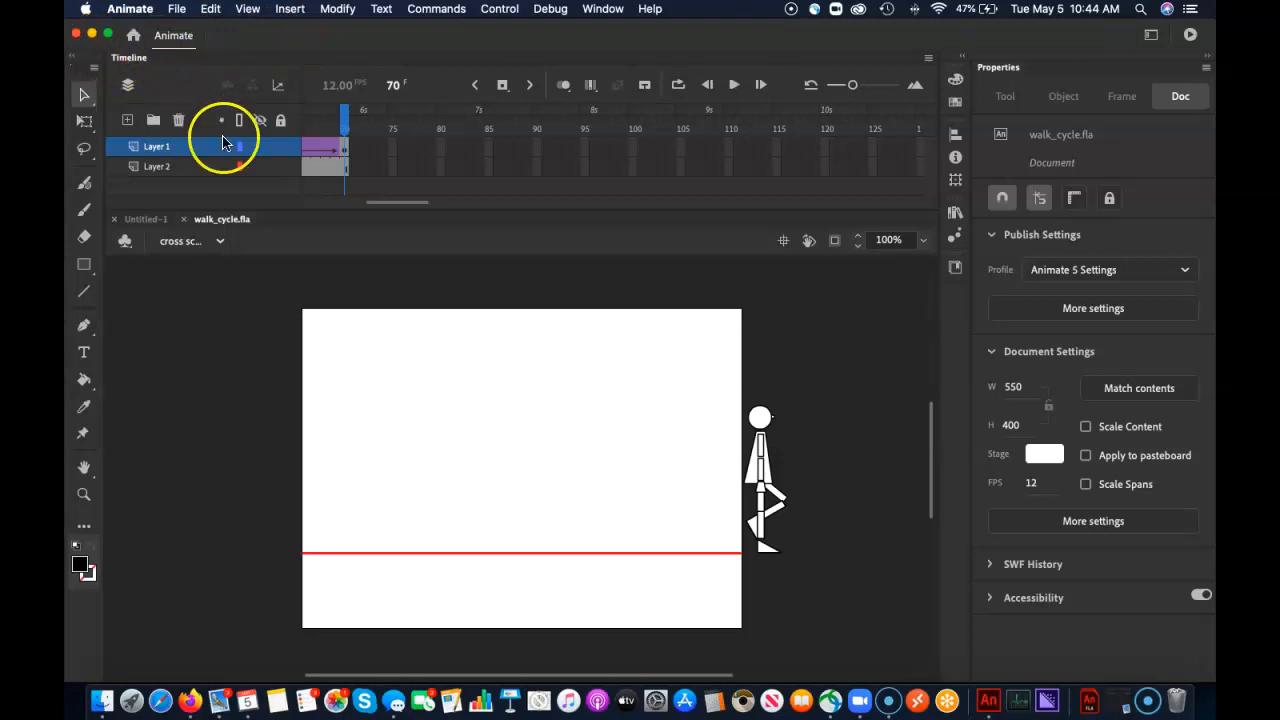
{"action": "left_click", "coordinate": [246, 347]}
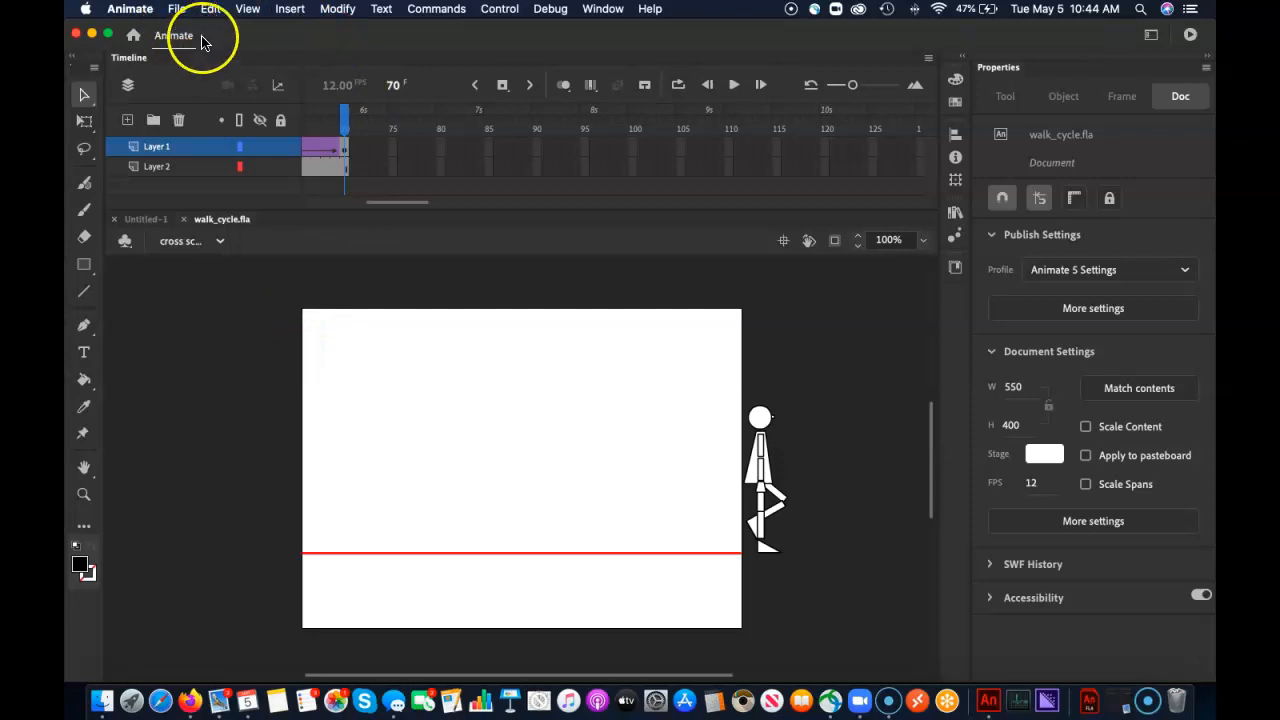
Export the walk cycle as H.264 video to Adobe Media Encoder, with the render queue not set to start immediately
{"action": "left_click", "coordinate": [176, 9]}
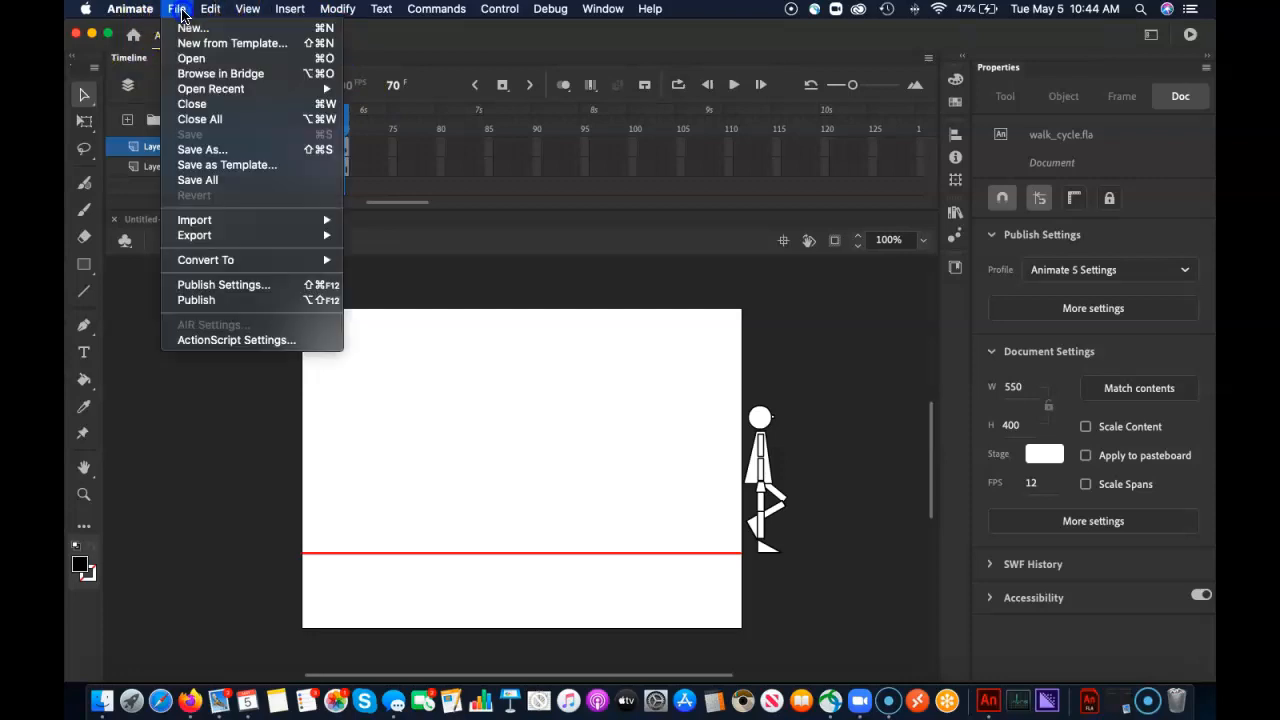
{"action": "mouse_move", "coordinate": [240, 236]}
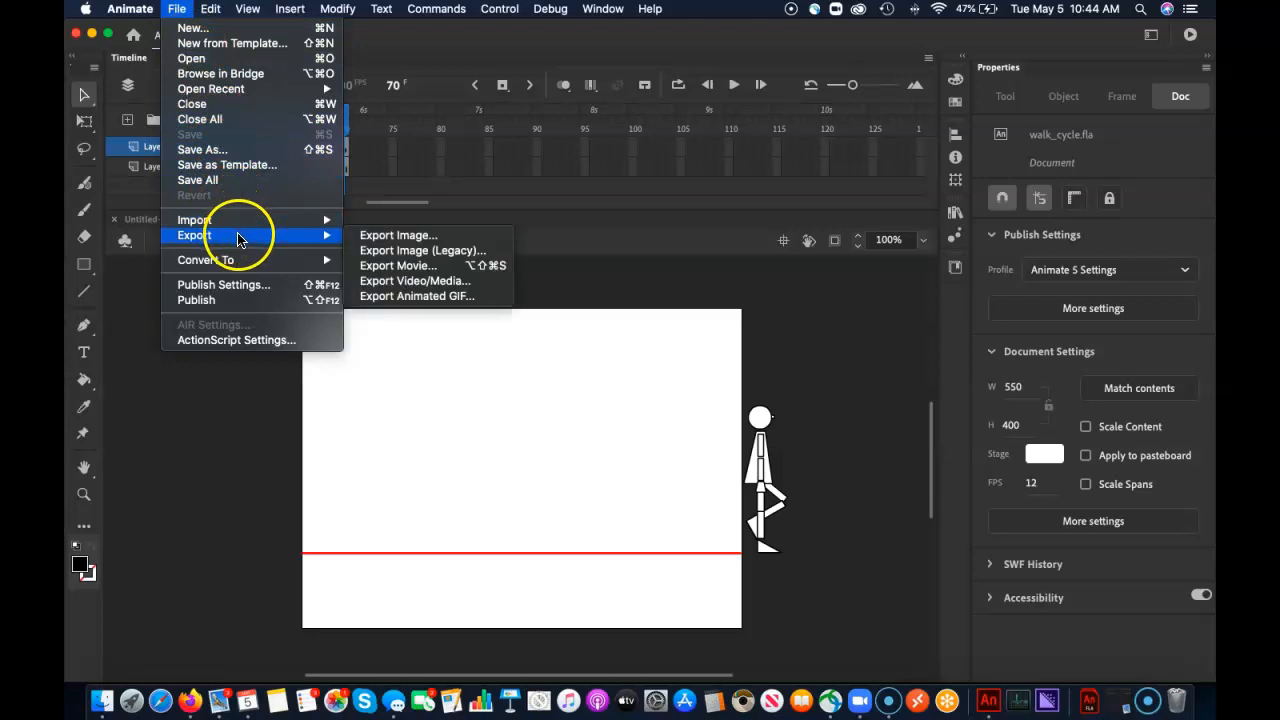
{"action": "left_click", "coordinate": [420, 283]}
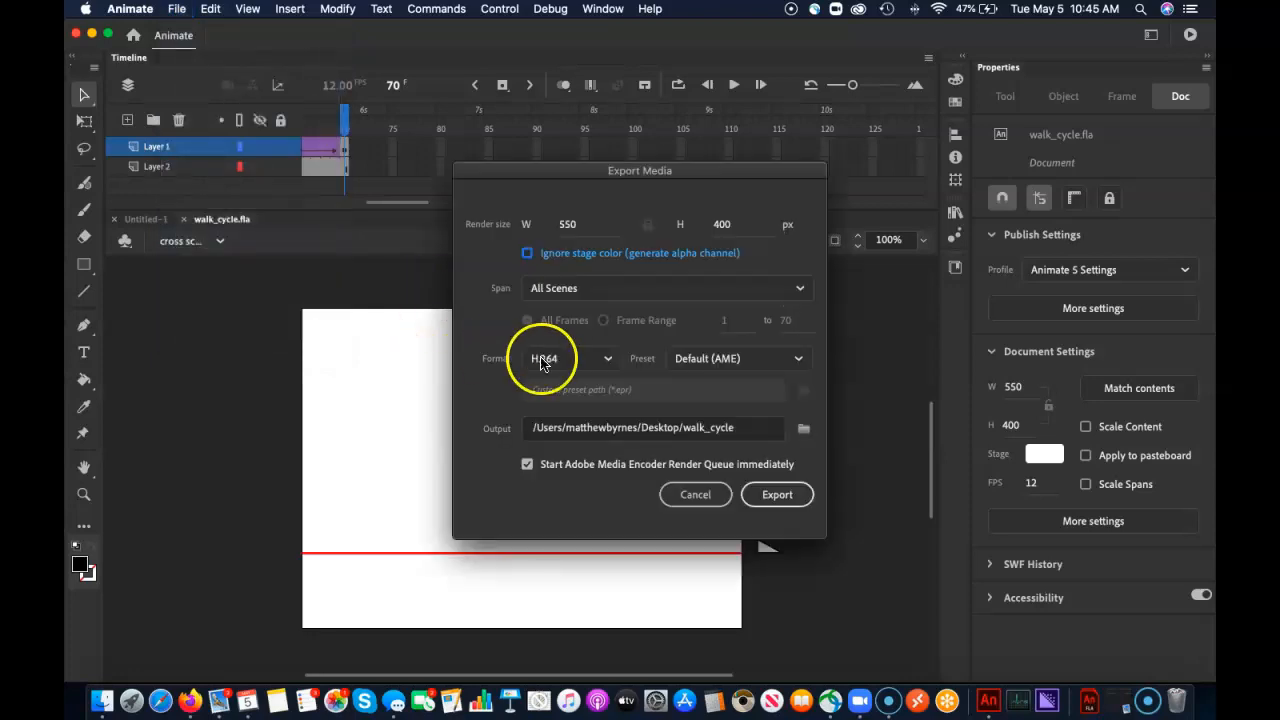
{"action": "left_click_drag", "start_coordinate": [708, 174], "coordinate": [632, 91]}
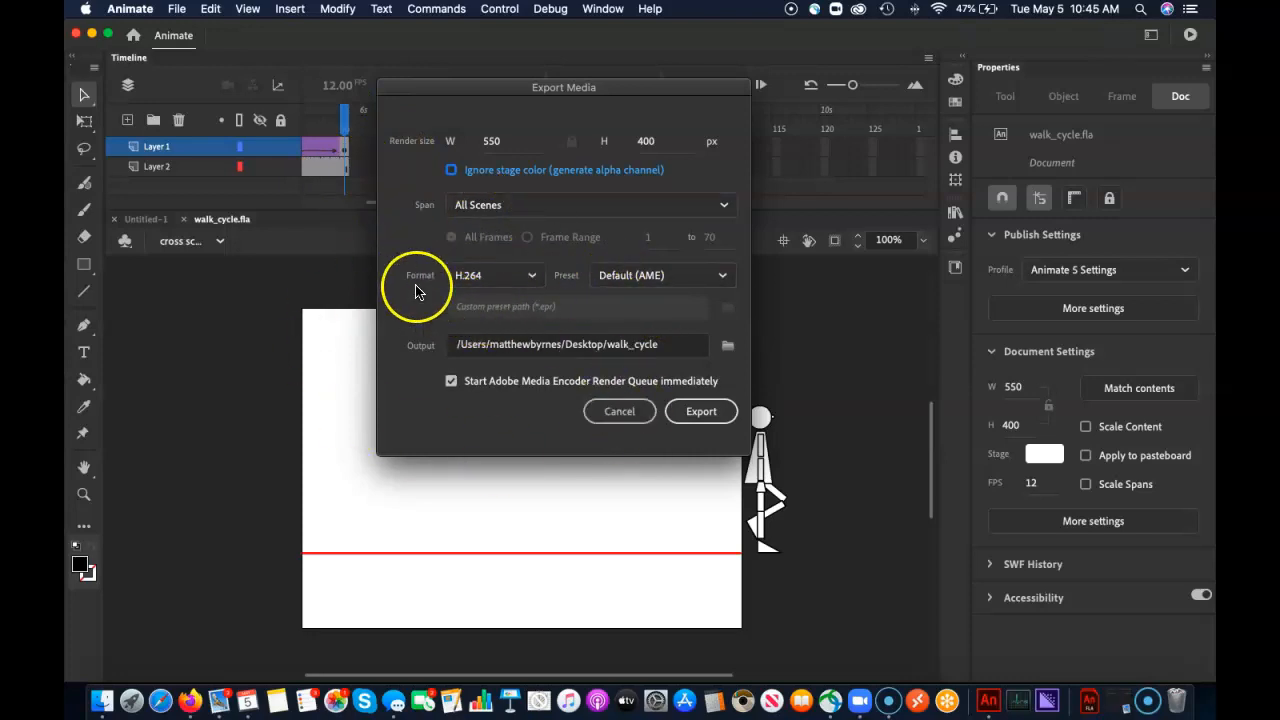
{"action": "left_click", "coordinate": [535, 277]}
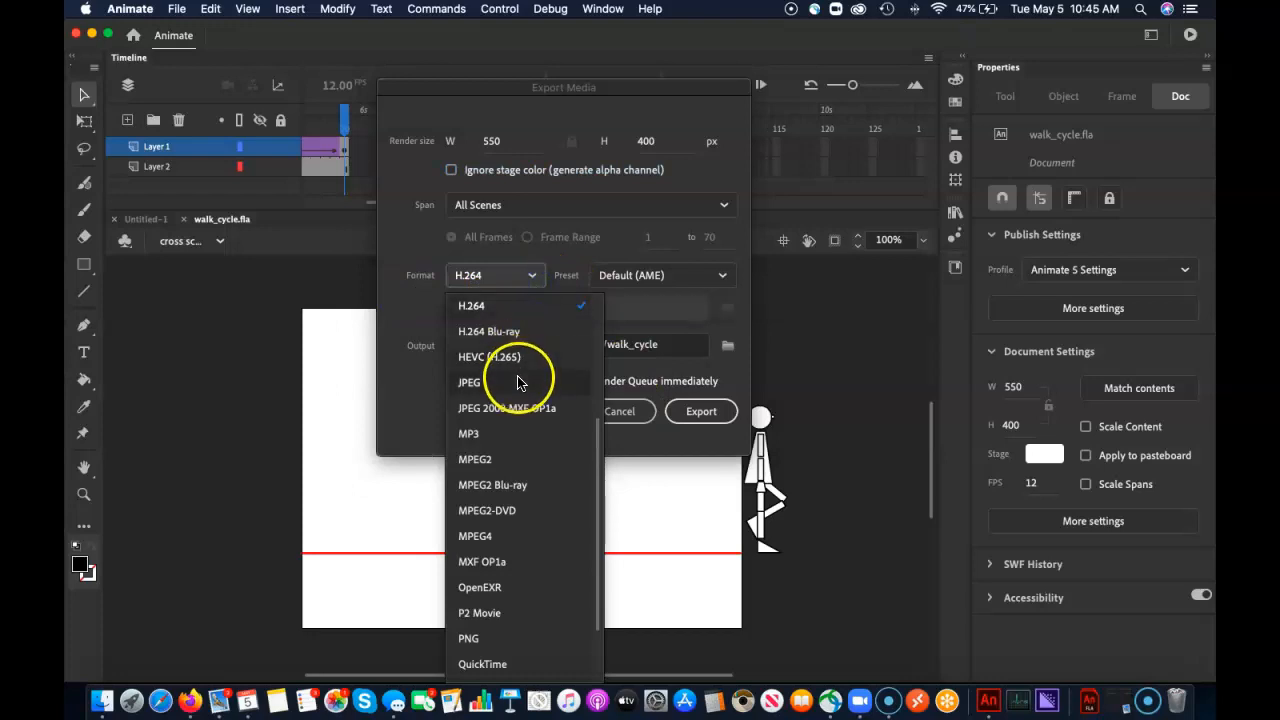
{"action": "left_click", "coordinate": [494, 314]}
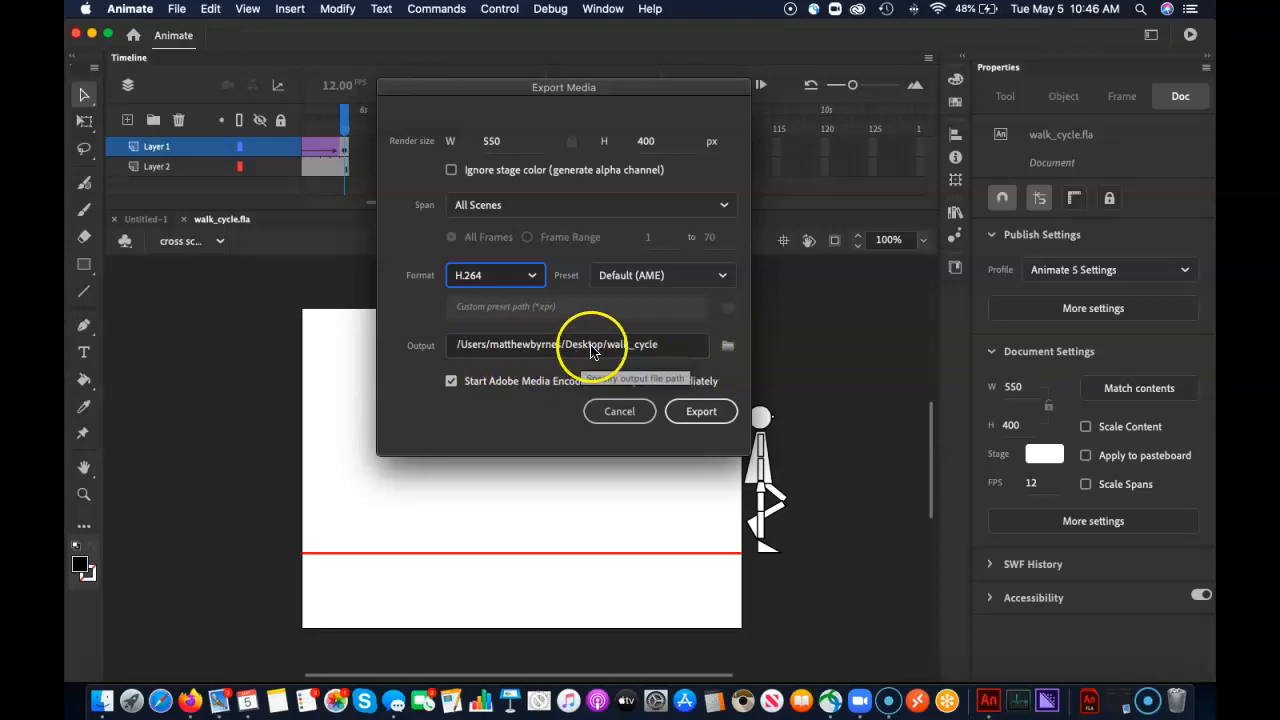
{"action": "left_click", "coordinate": [451, 382]}
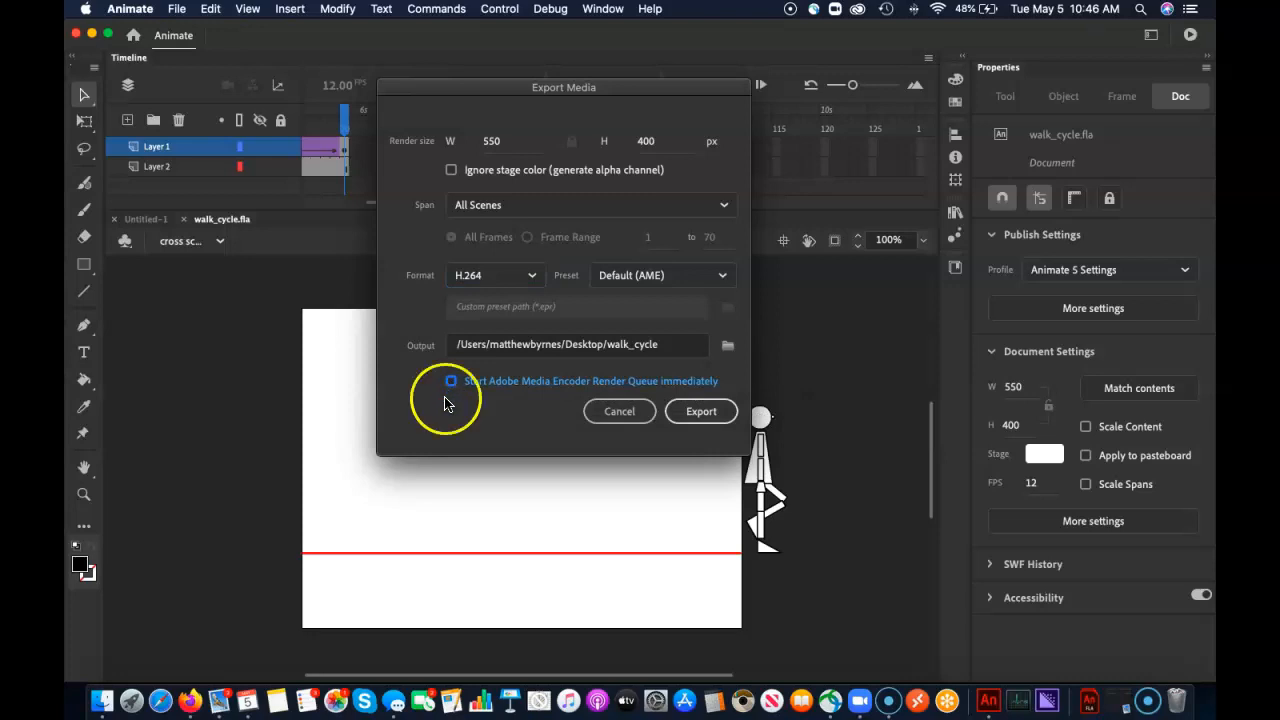
{"action": "left_click", "coordinate": [716, 411]}
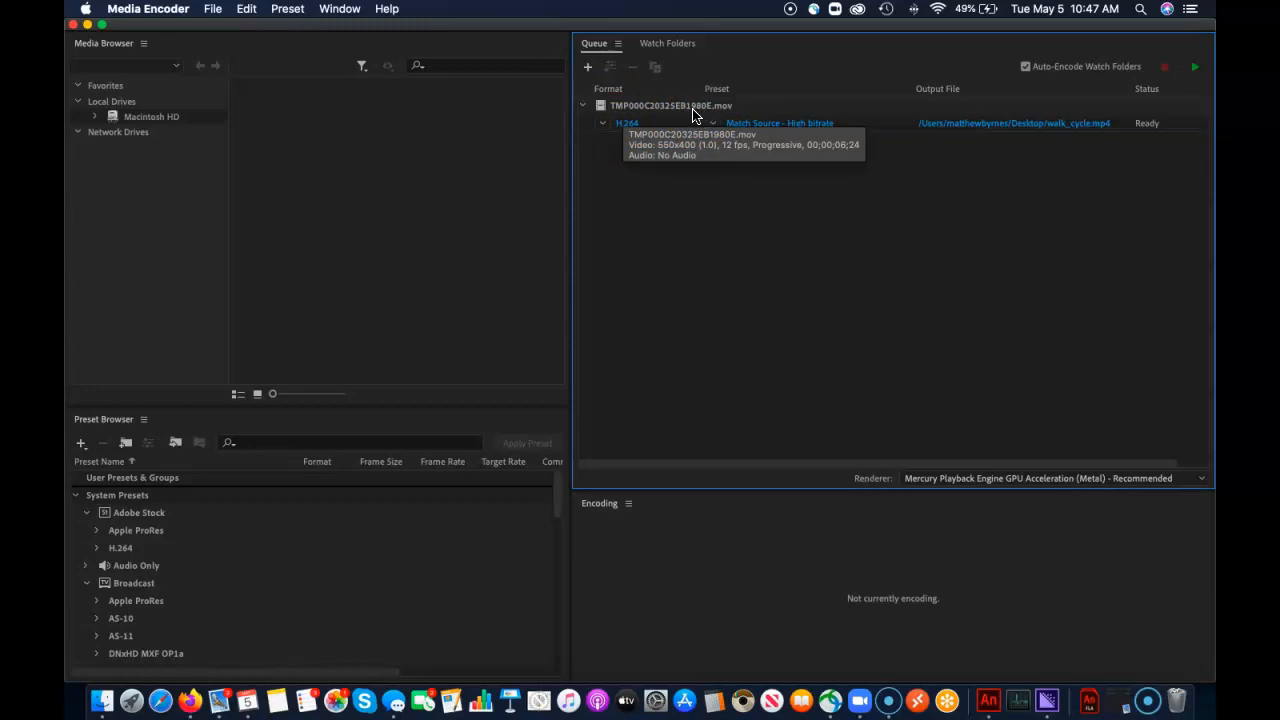
Open the export settings of the queued H.264 job and turn off audio export
{"action": "scroll", "coordinate": [696, 115], "scroll_direction": "right", "scroll_amount": 2}
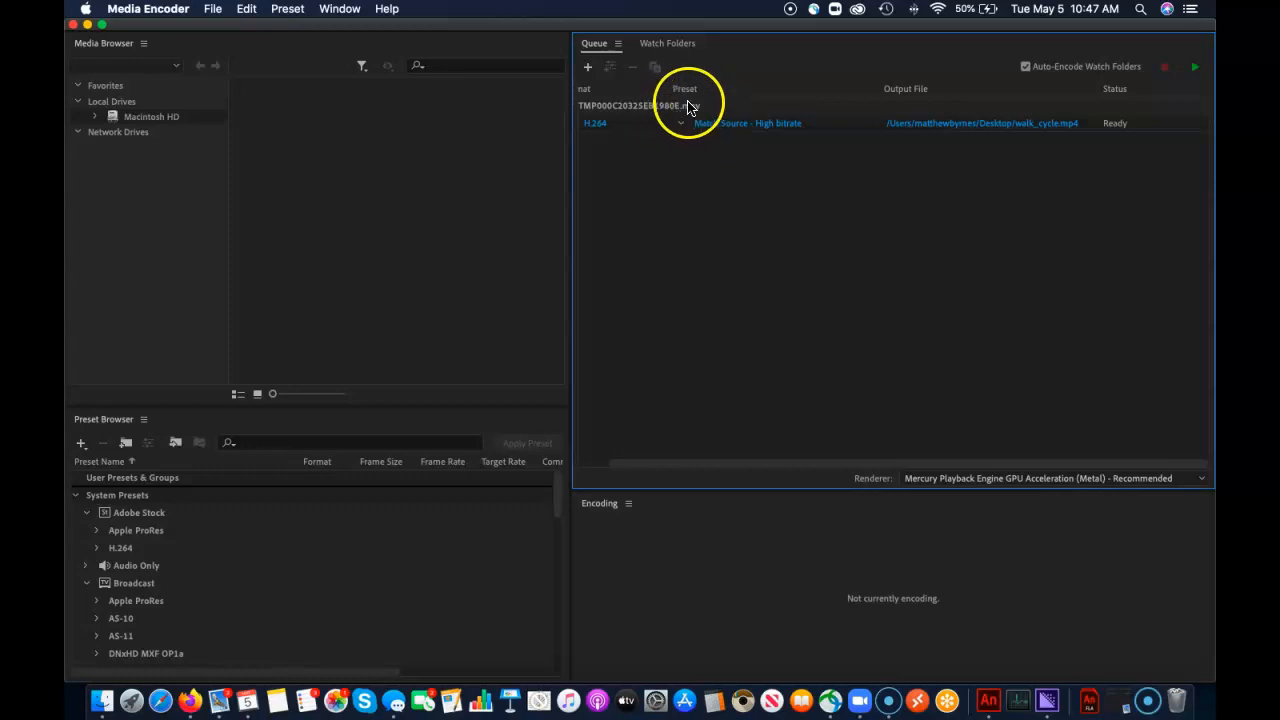
{"action": "left_click", "coordinate": [684, 126]}
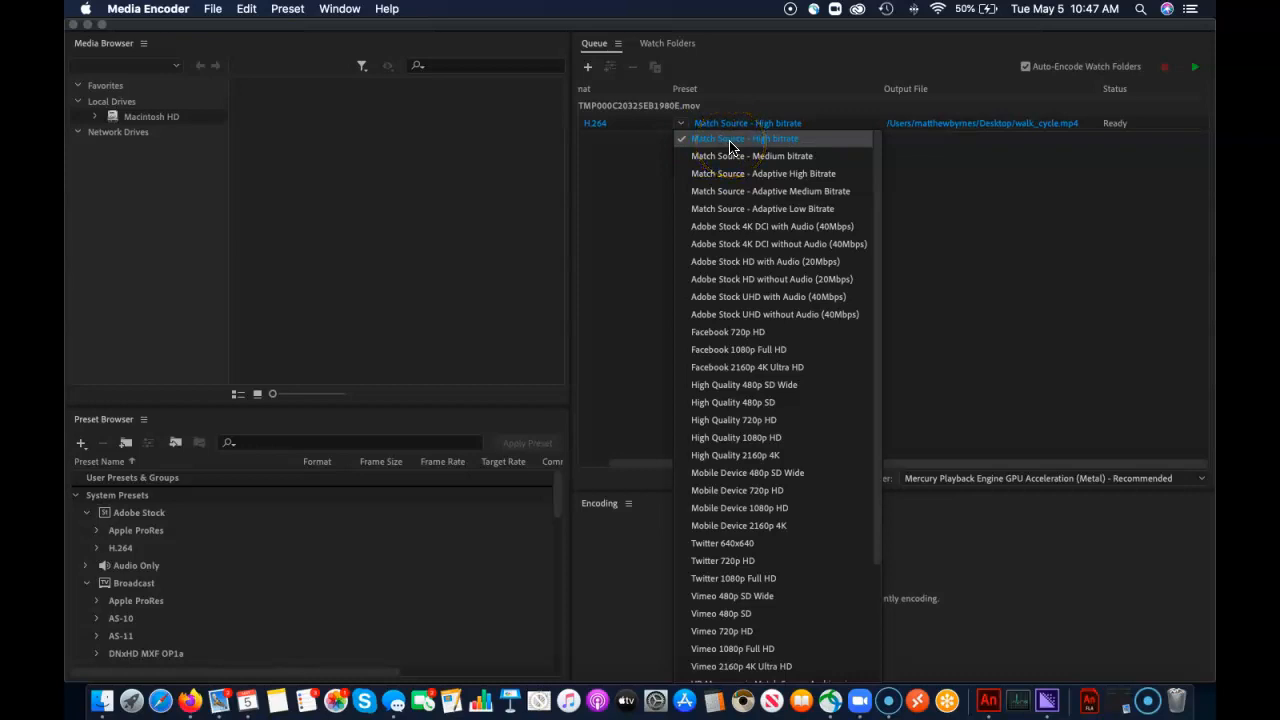
{"action": "left_click", "coordinate": [621, 143]}
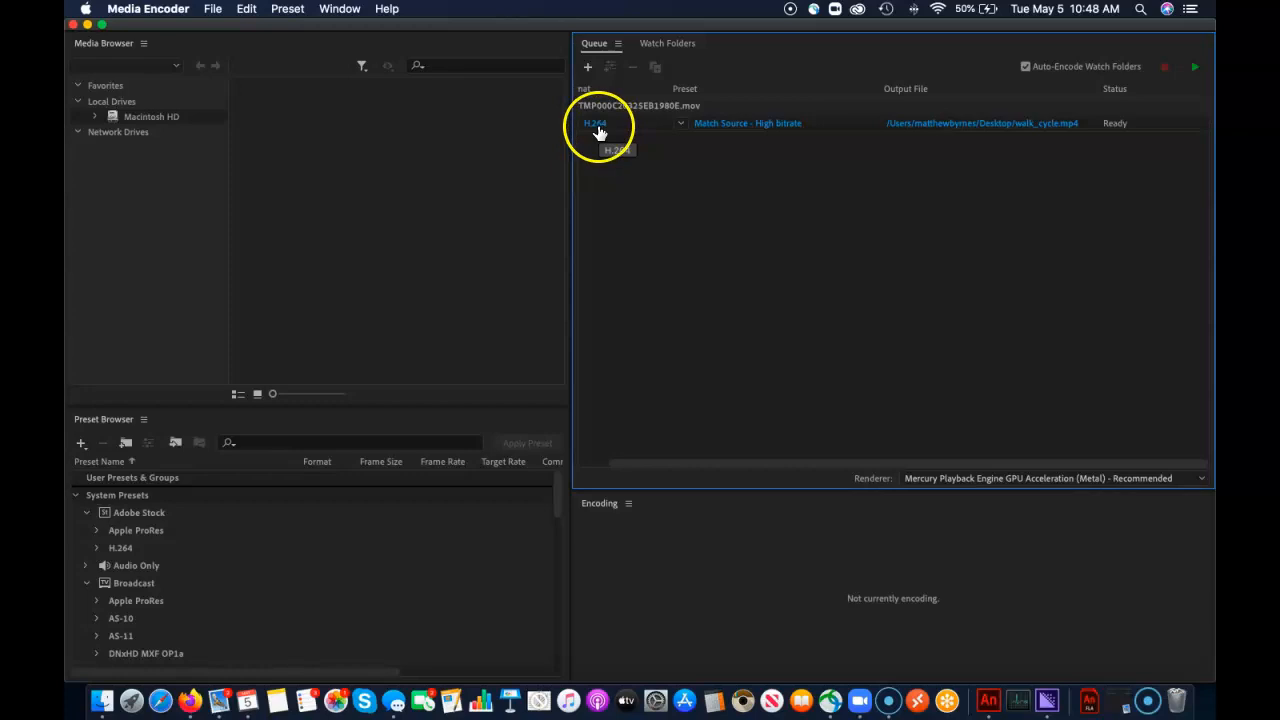
{"action": "mouse_move", "coordinate": [742, 133]}
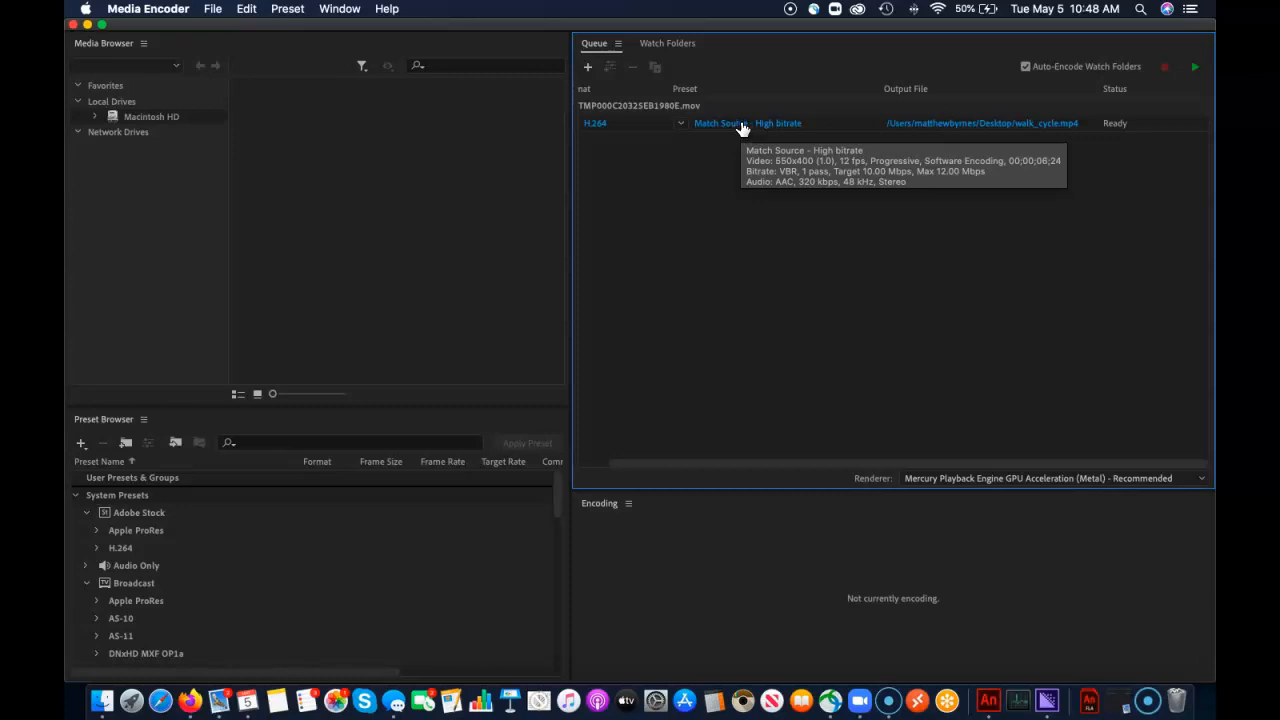
{"action": "left_click", "coordinate": [742, 125]}
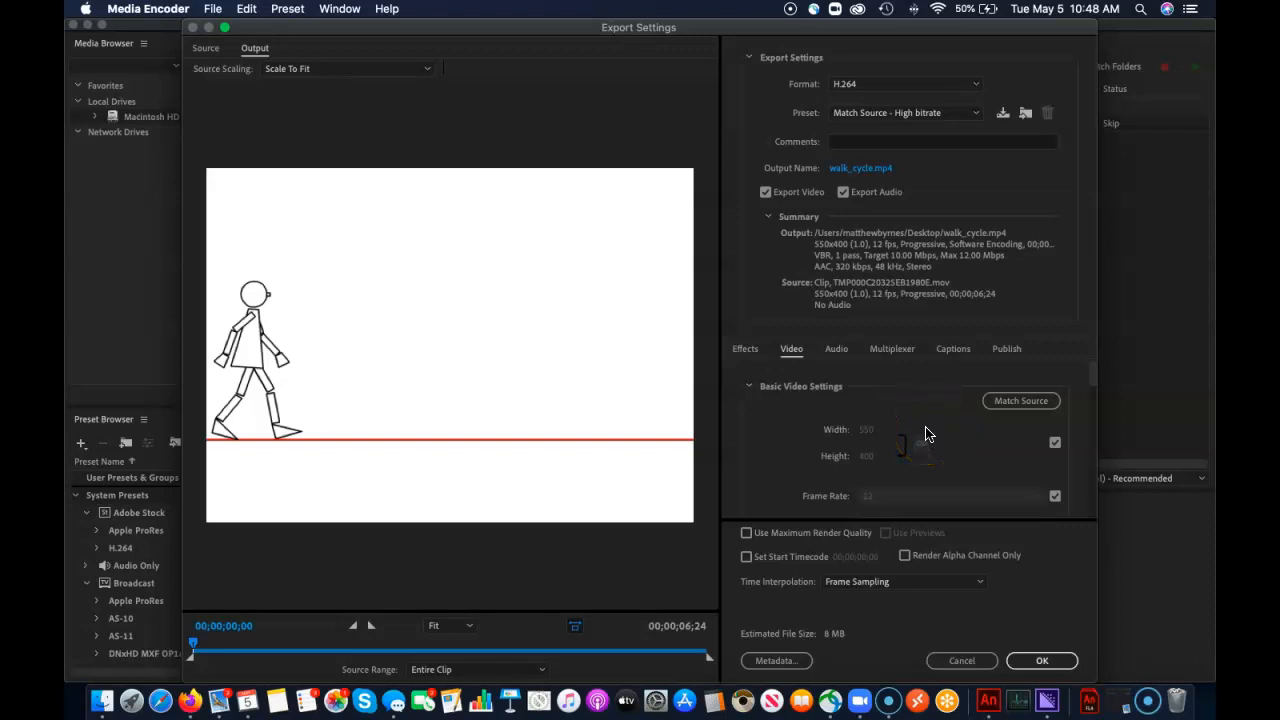
{"action": "left_click", "coordinate": [843, 192]}
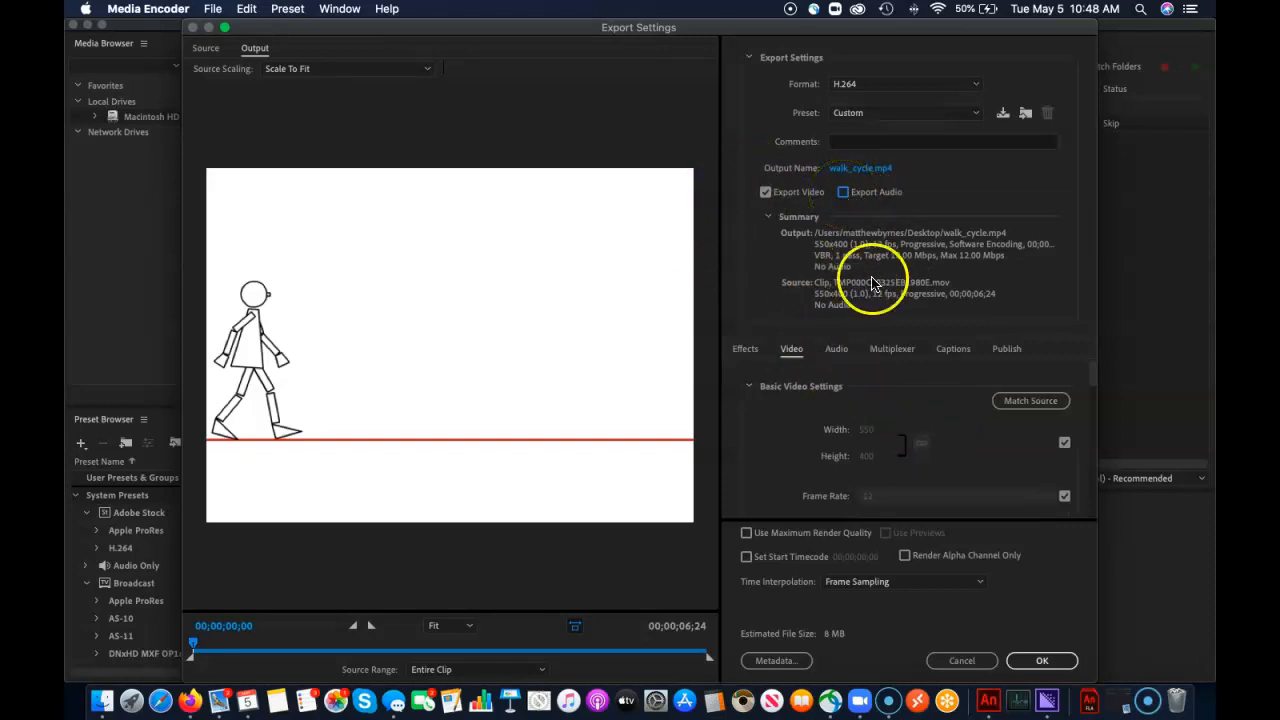
{"action": "left_click", "coordinate": [843, 192]}
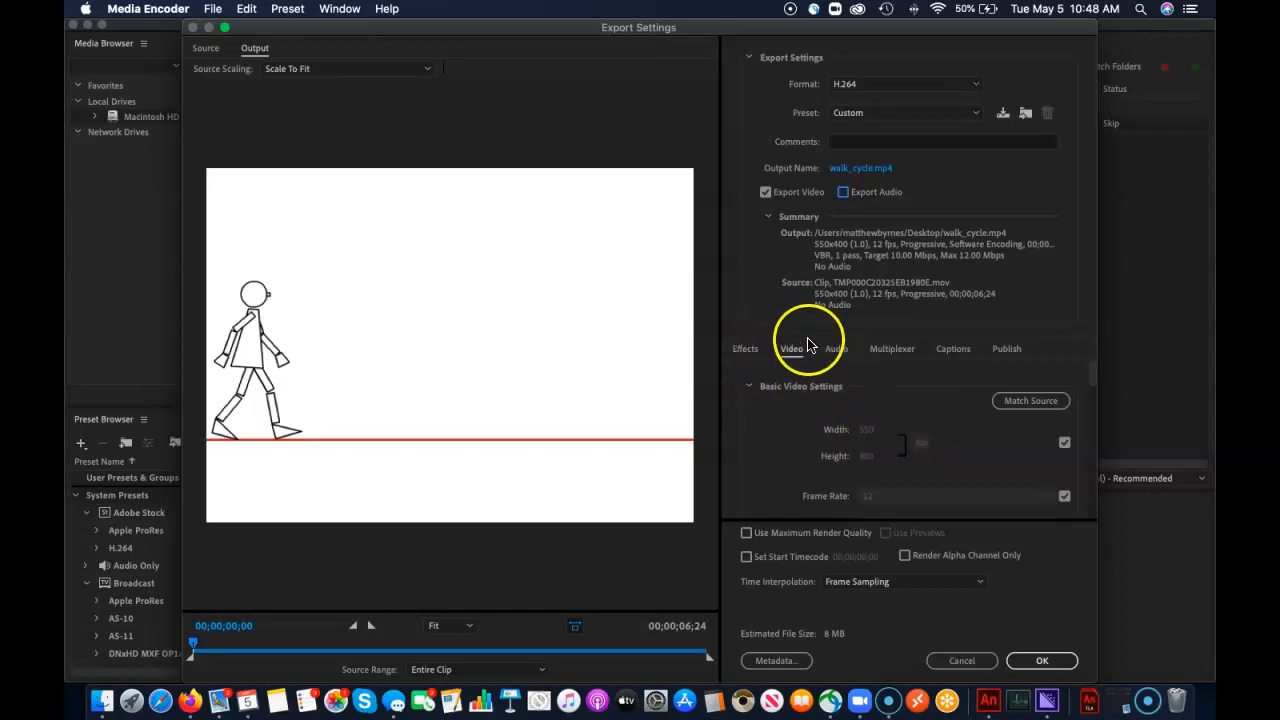
Set the video bitrate to VBR, 2 pass with an 8 Mbps target and 10 Mbps maximum, and accept the export settings
{"action": "left_click", "coordinate": [742, 352]}
{"action": "left_click", "coordinate": [793, 350]}
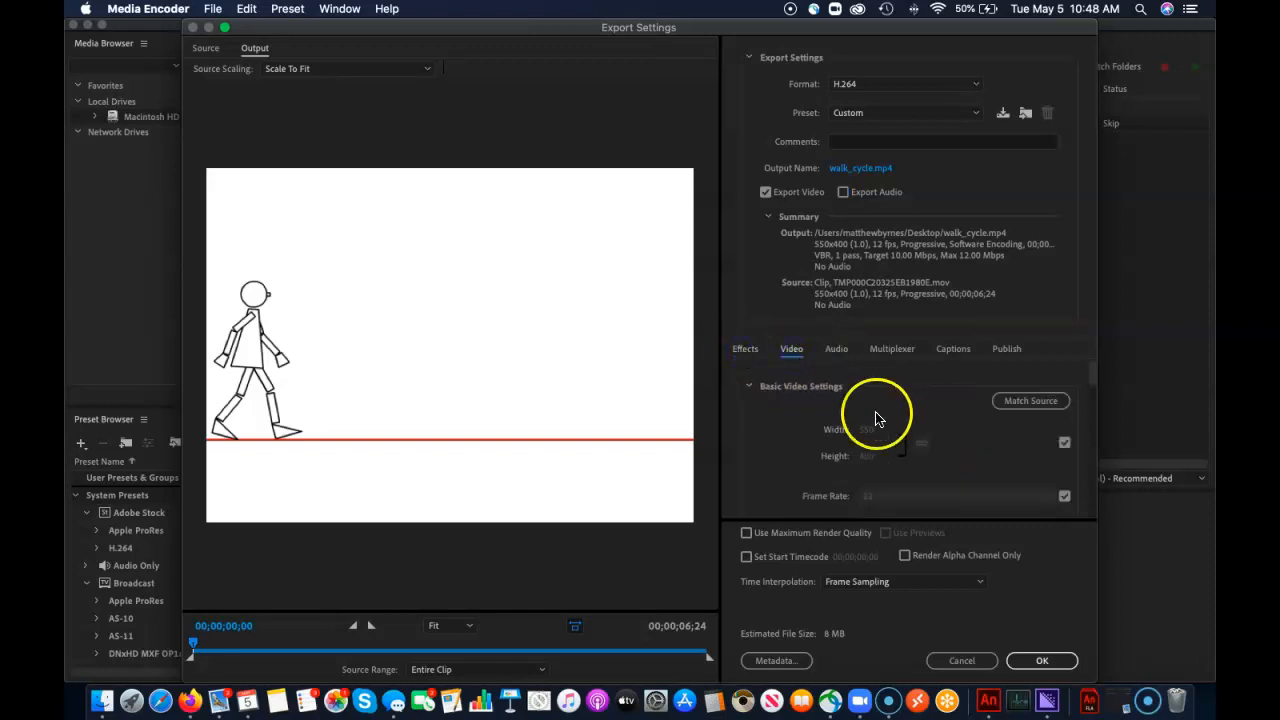
{"action": "scroll", "coordinate": [928, 453], "scroll_direction": "down", "scroll_amount": 8}
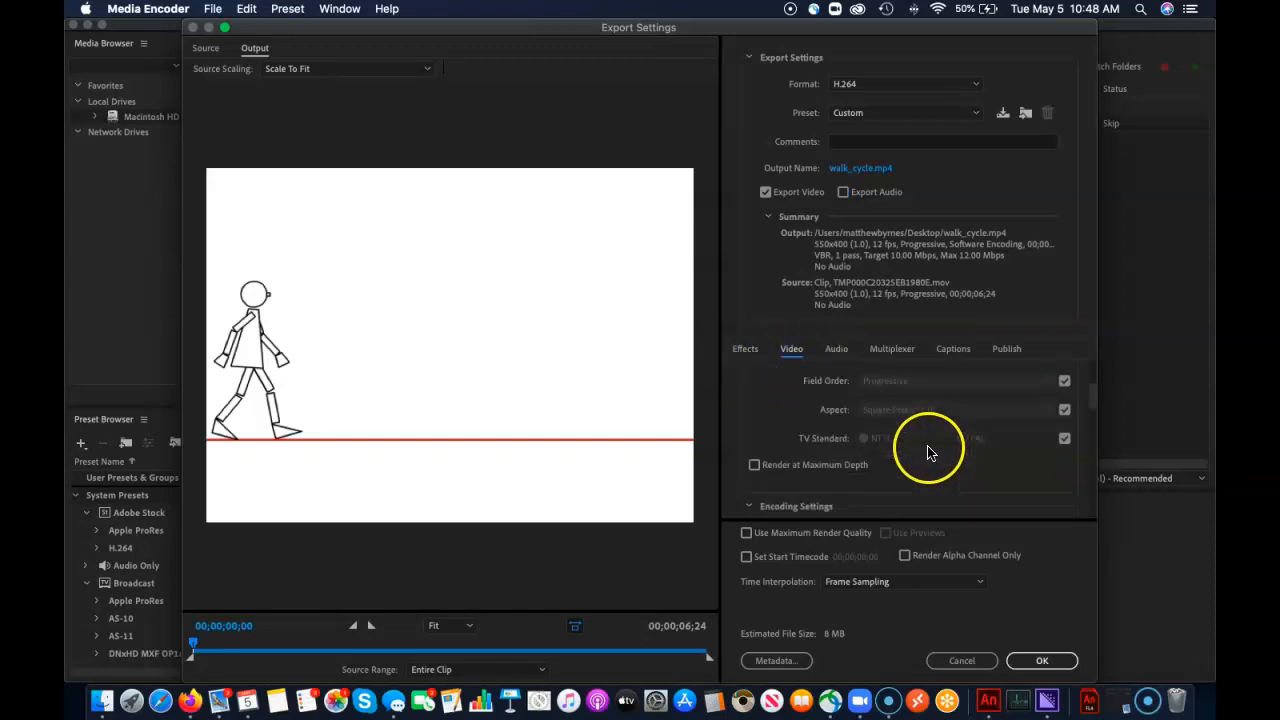
{"action": "scroll", "coordinate": [927, 453], "scroll_direction": "down", "scroll_amount": 5}
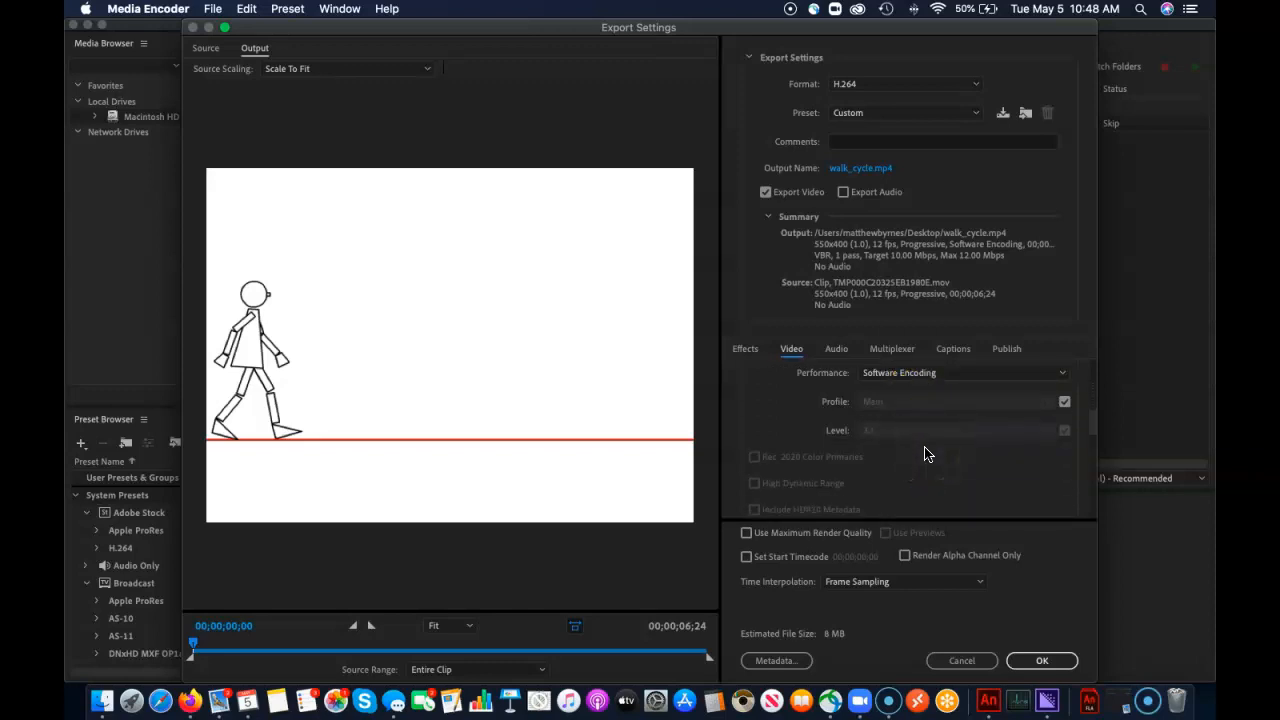
{"action": "scroll", "coordinate": [925, 454], "scroll_direction": "down", "scroll_amount": 5}
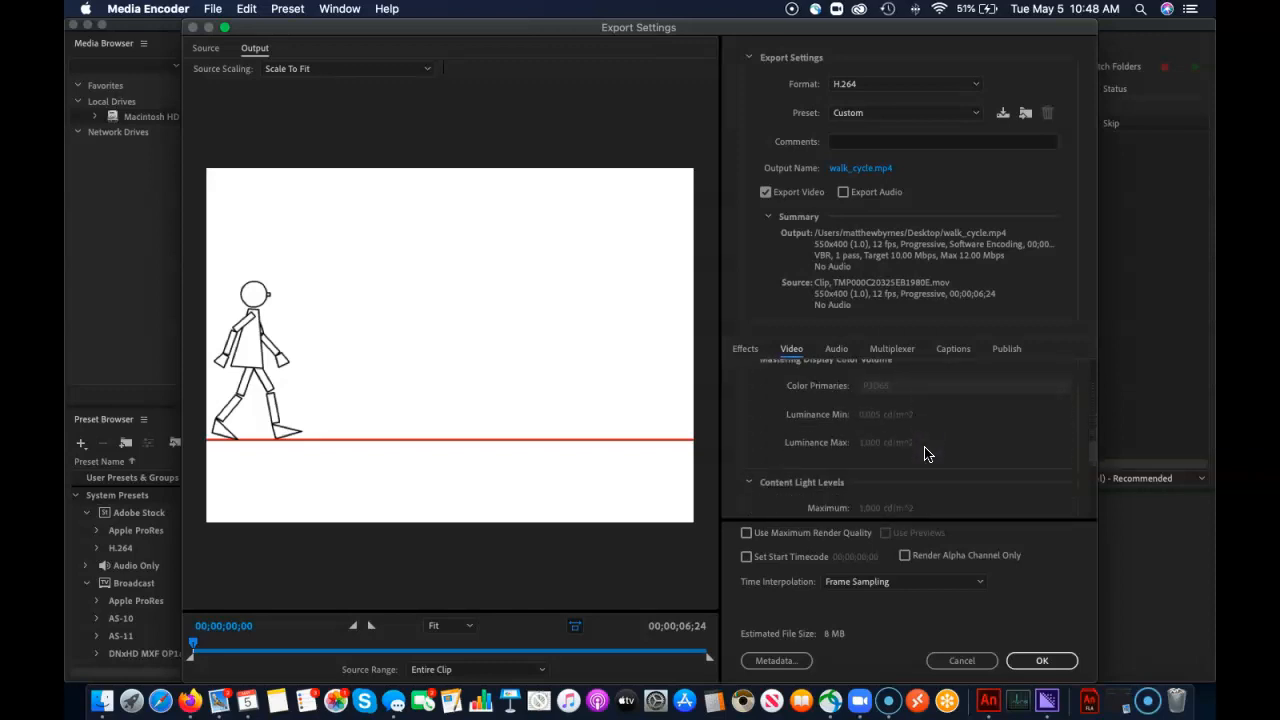
{"action": "scroll", "coordinate": [925, 454], "scroll_direction": "down", "scroll_amount": 4}
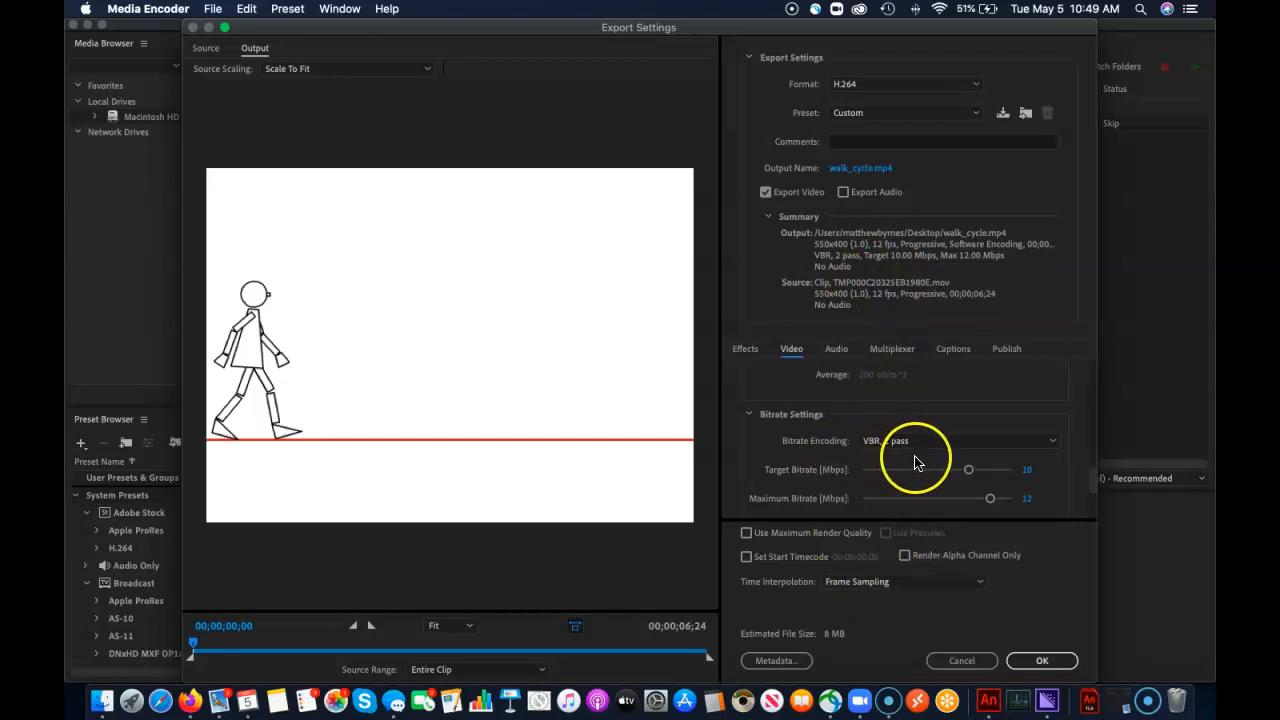
{"action": "left_click", "coordinate": [1028, 472]}
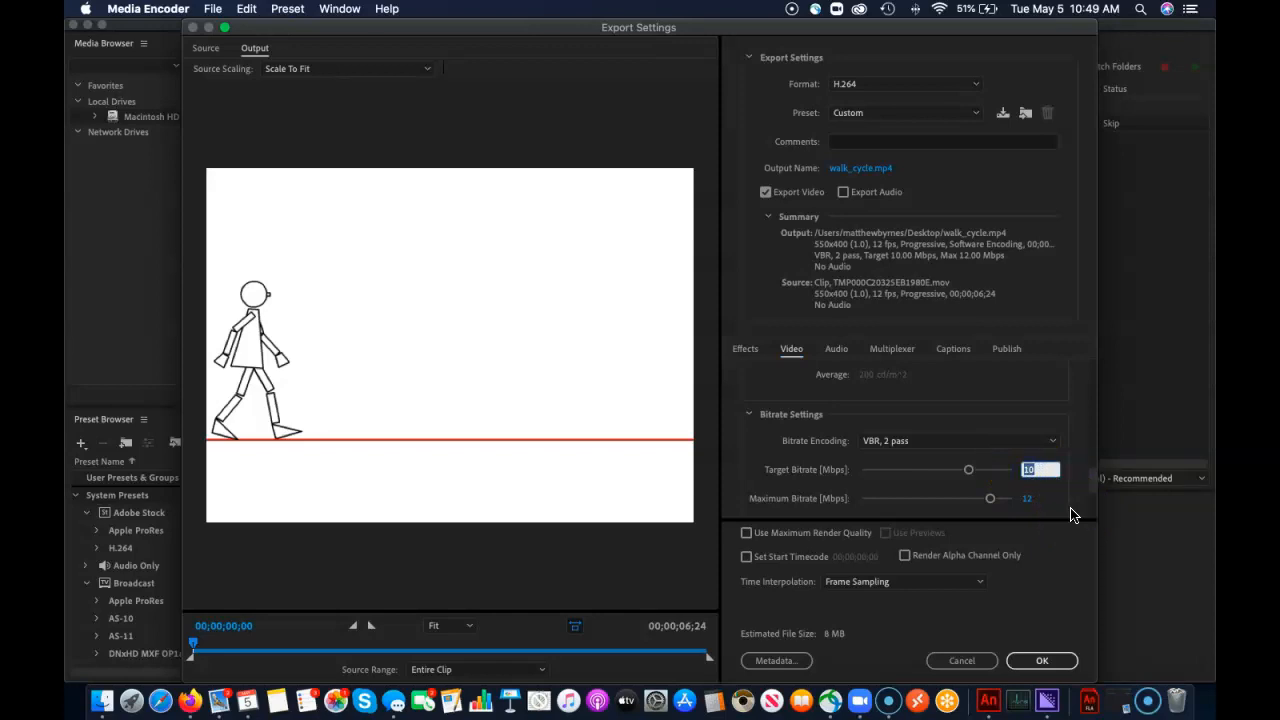
{"action": "type", "text": "8"}
{"action": "left_click", "coordinate": [1028, 498]}
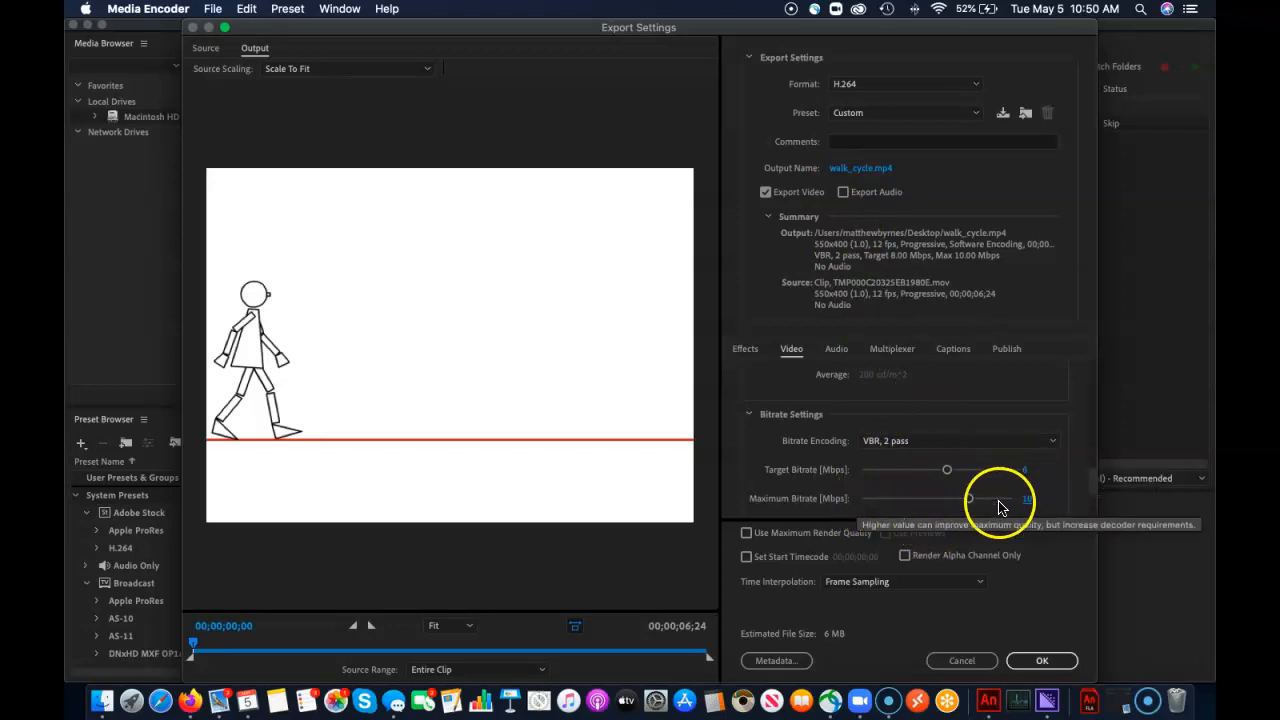
{"action": "left_click", "coordinate": [1040, 658]}
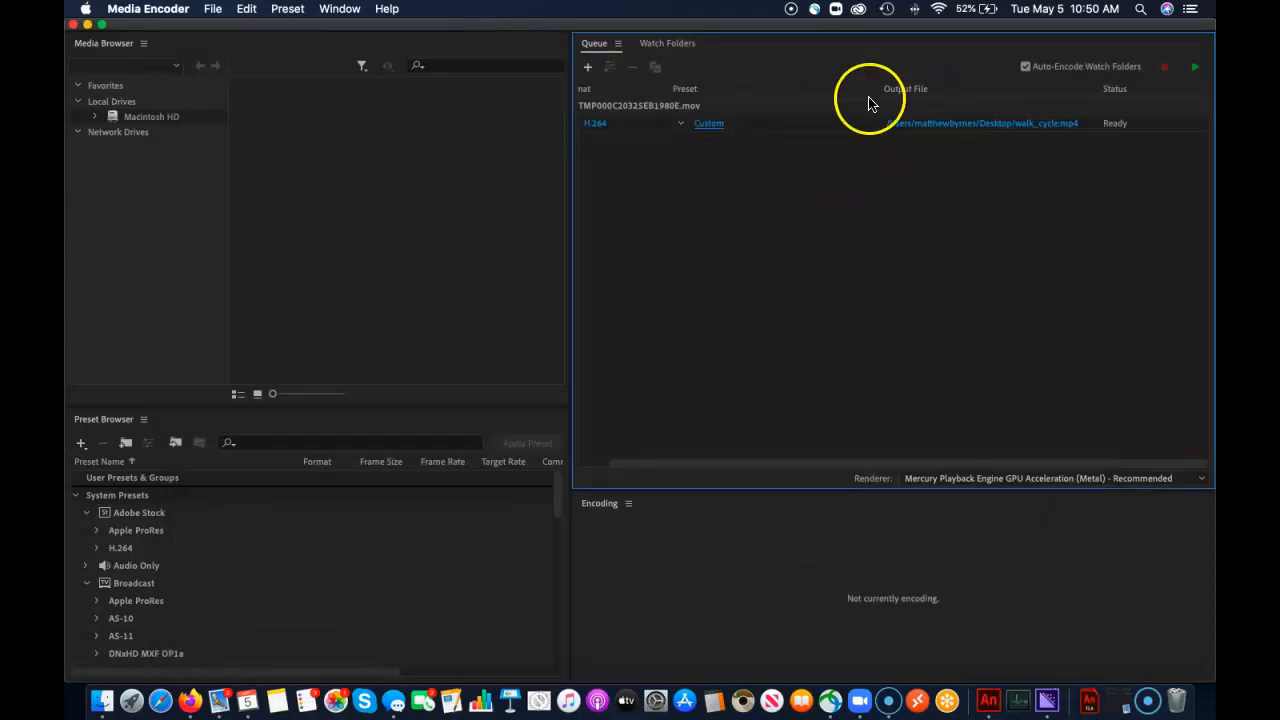
Start the render queue to encode walk_cycle.mp4 and dismiss the completion notice
{"action": "left_click", "coordinate": [1196, 70]}
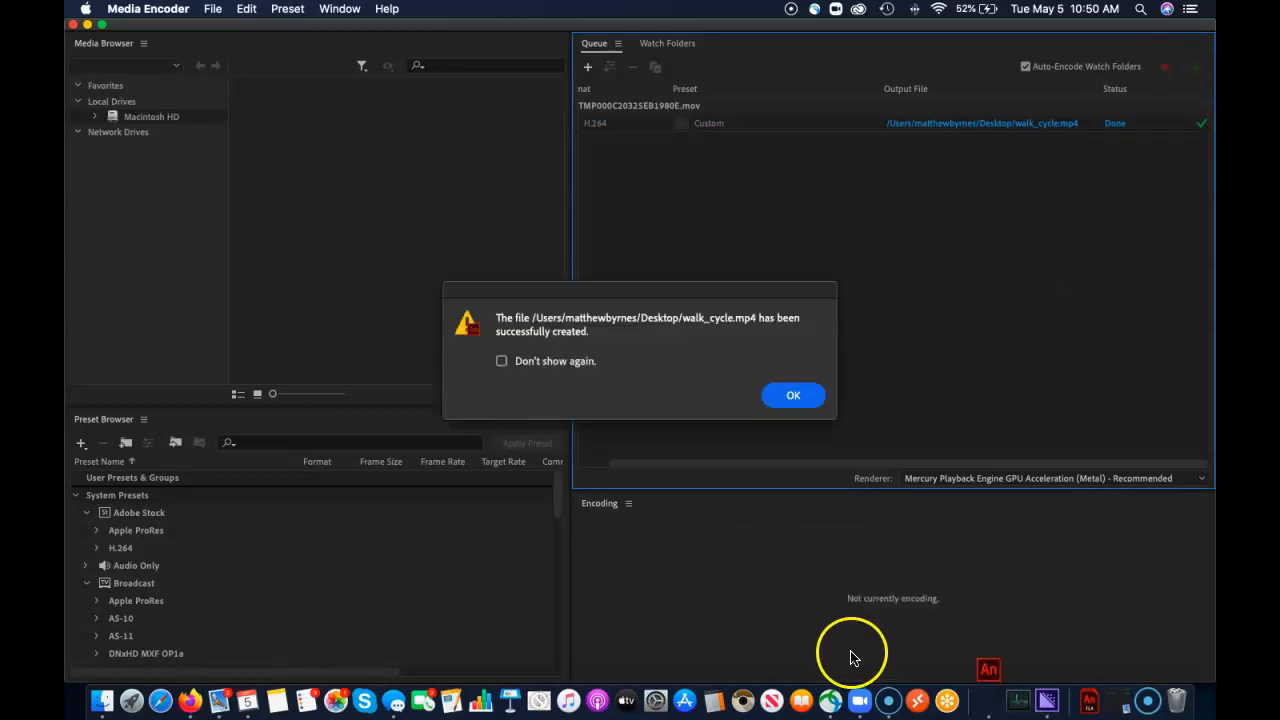
{"action": "left_click", "coordinate": [789, 395]}
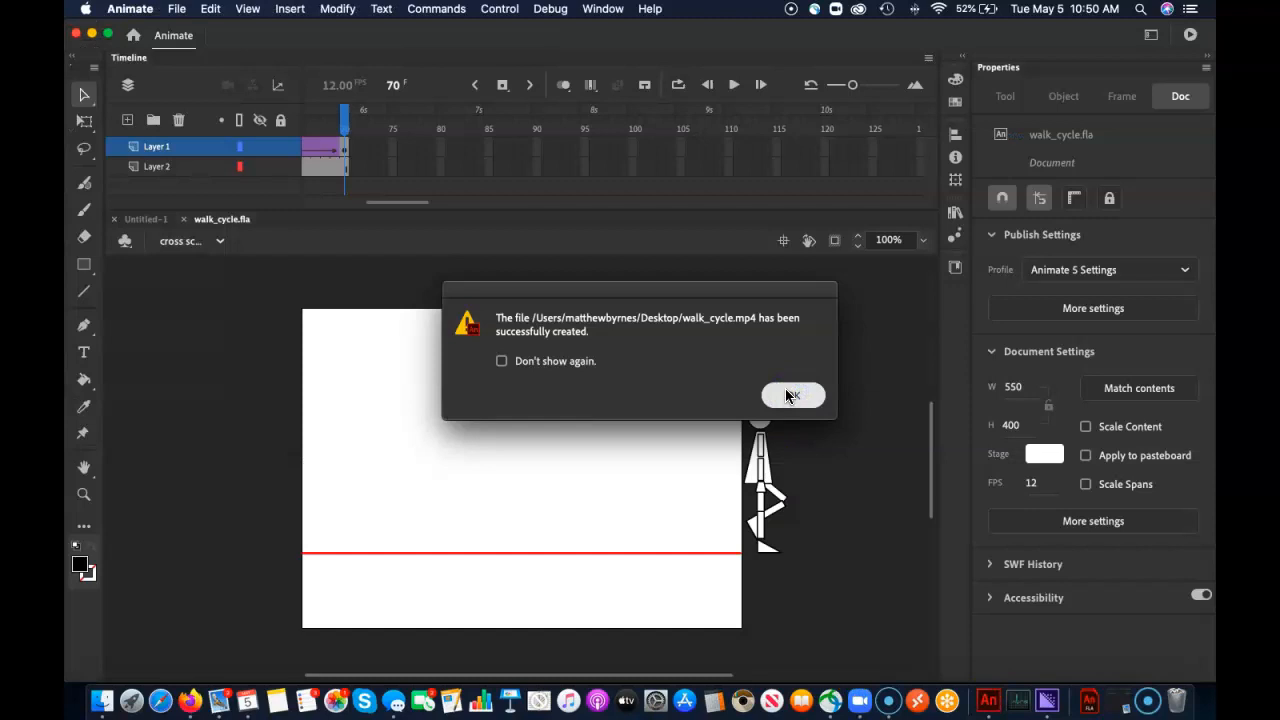
{"action": "left_click", "coordinate": [789, 395]}
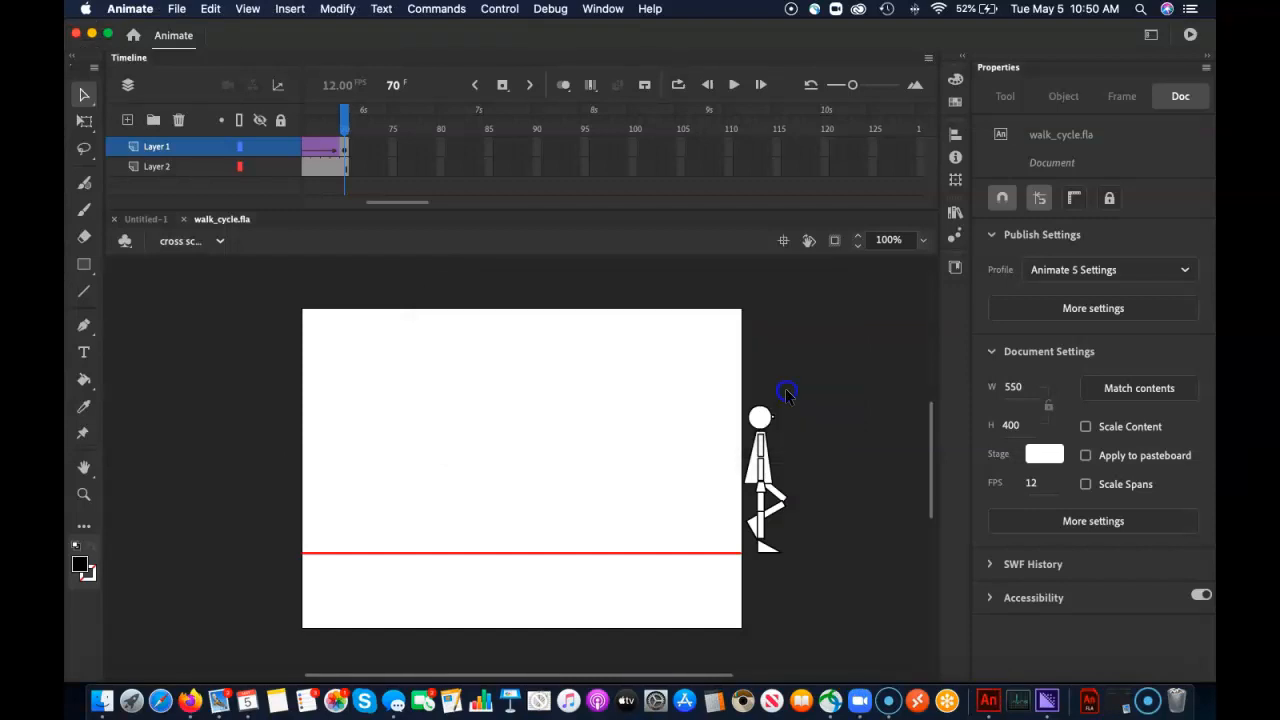
Minimise the Animate and Media Encoder windows and preview the exported walk_cycle.mp4 from the desktop
{"action": "left_click", "coordinate": [93, 35]}
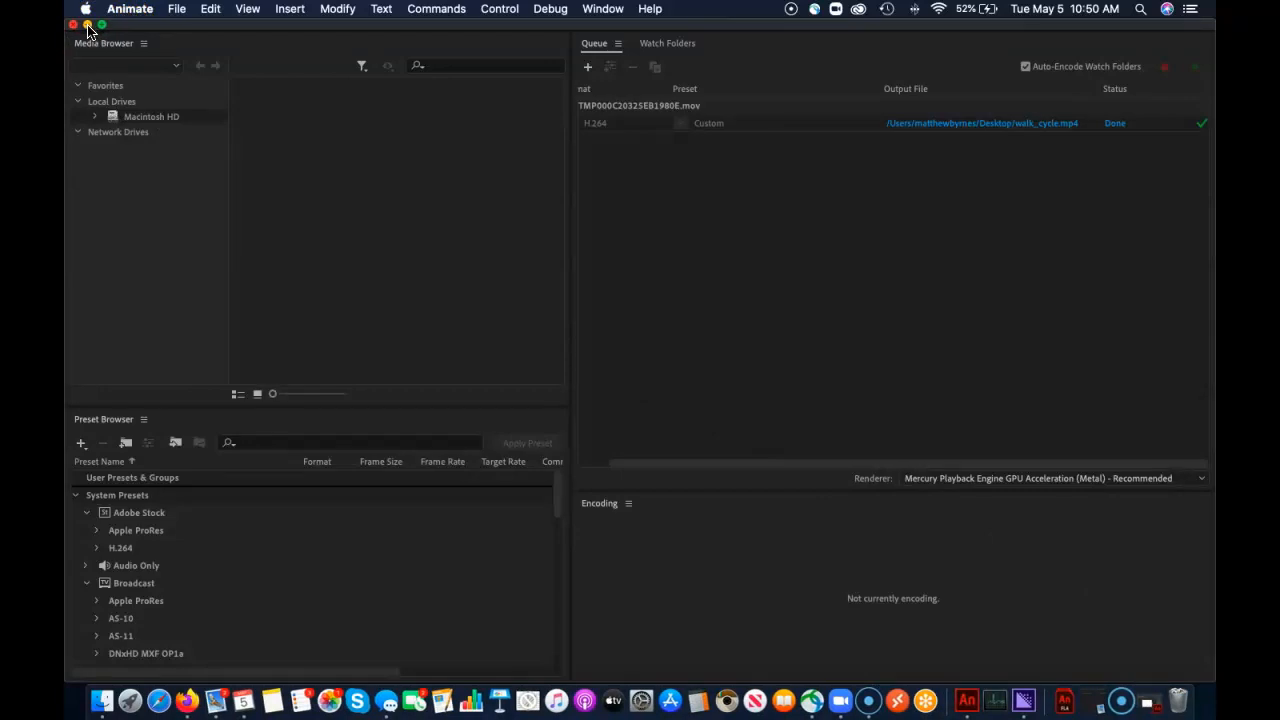
{"action": "left_click", "coordinate": [88, 25]}
{"action": "left_click", "coordinate": [765, 352]}
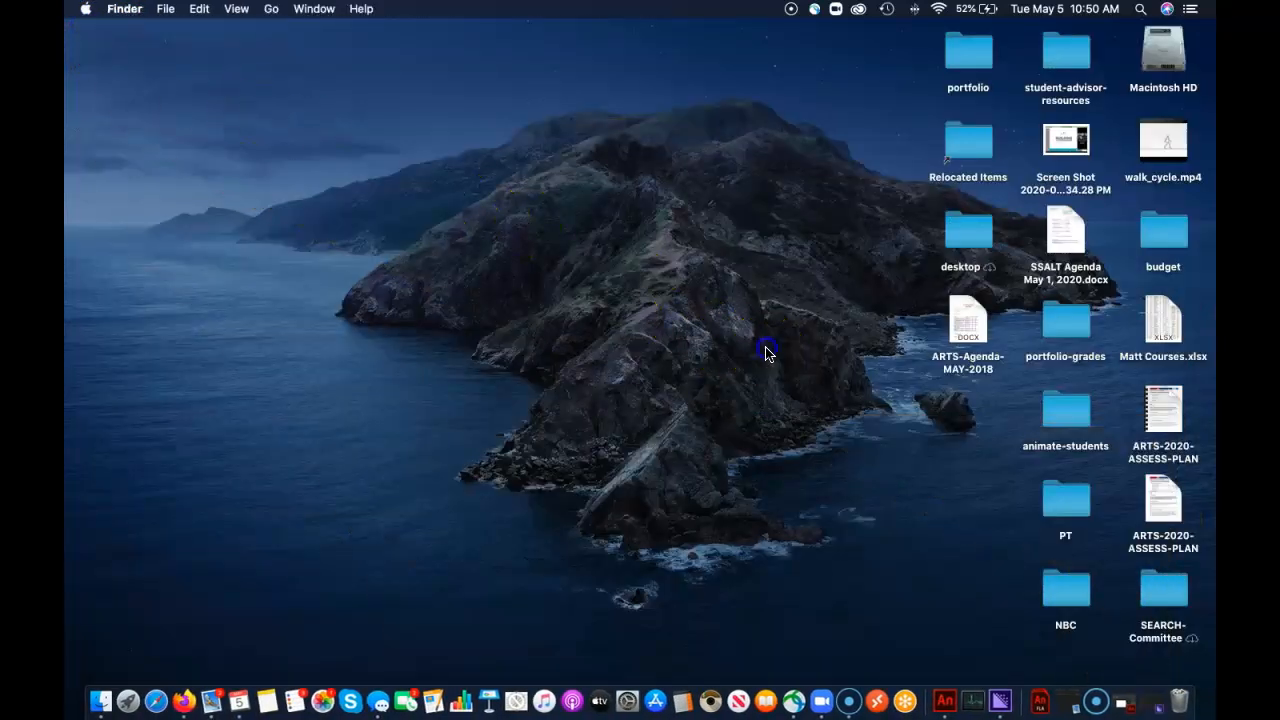
{"action": "left_click", "coordinate": [1164, 139]}
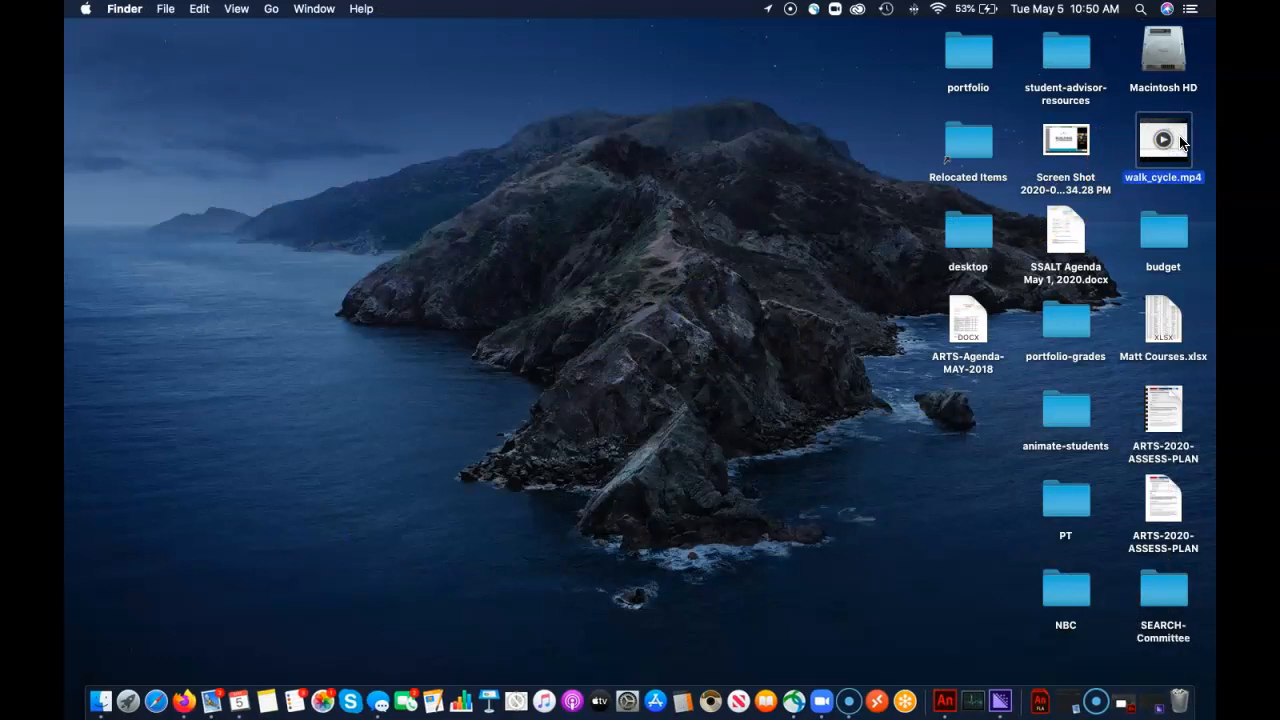
{"action": "key", "text": "space"}
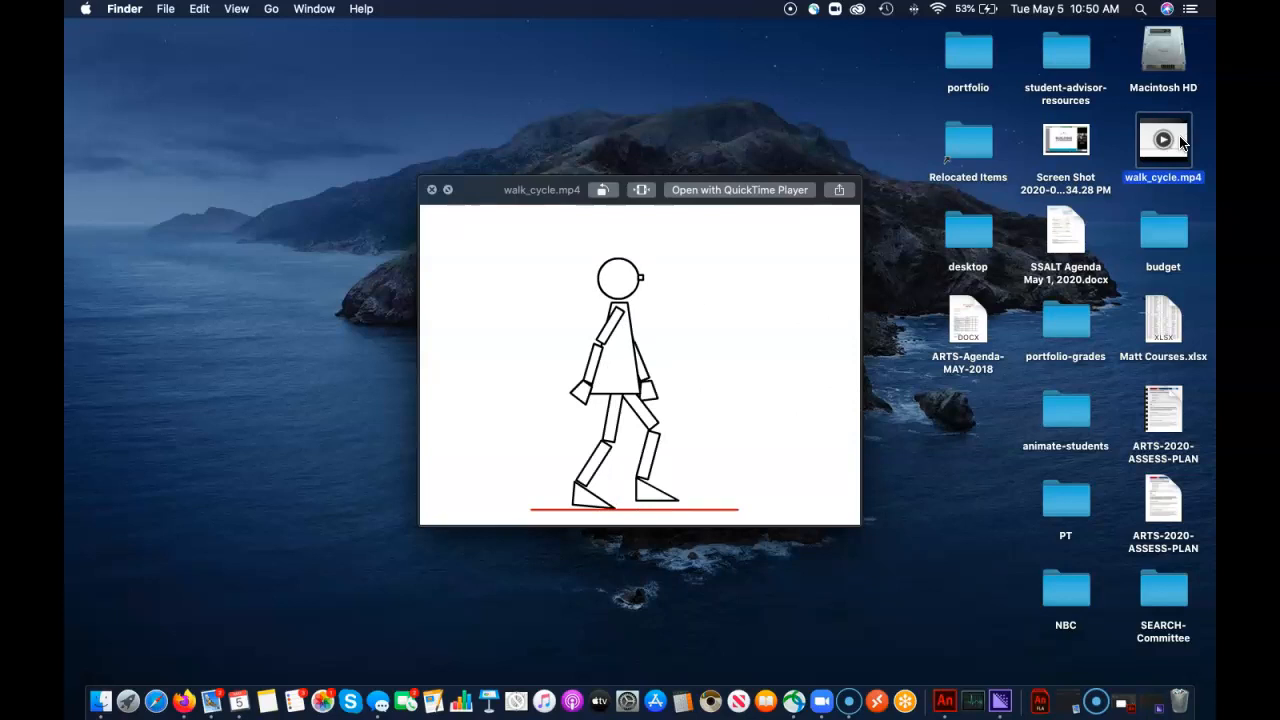
{"action": "left_click", "coordinate": [433, 191]}
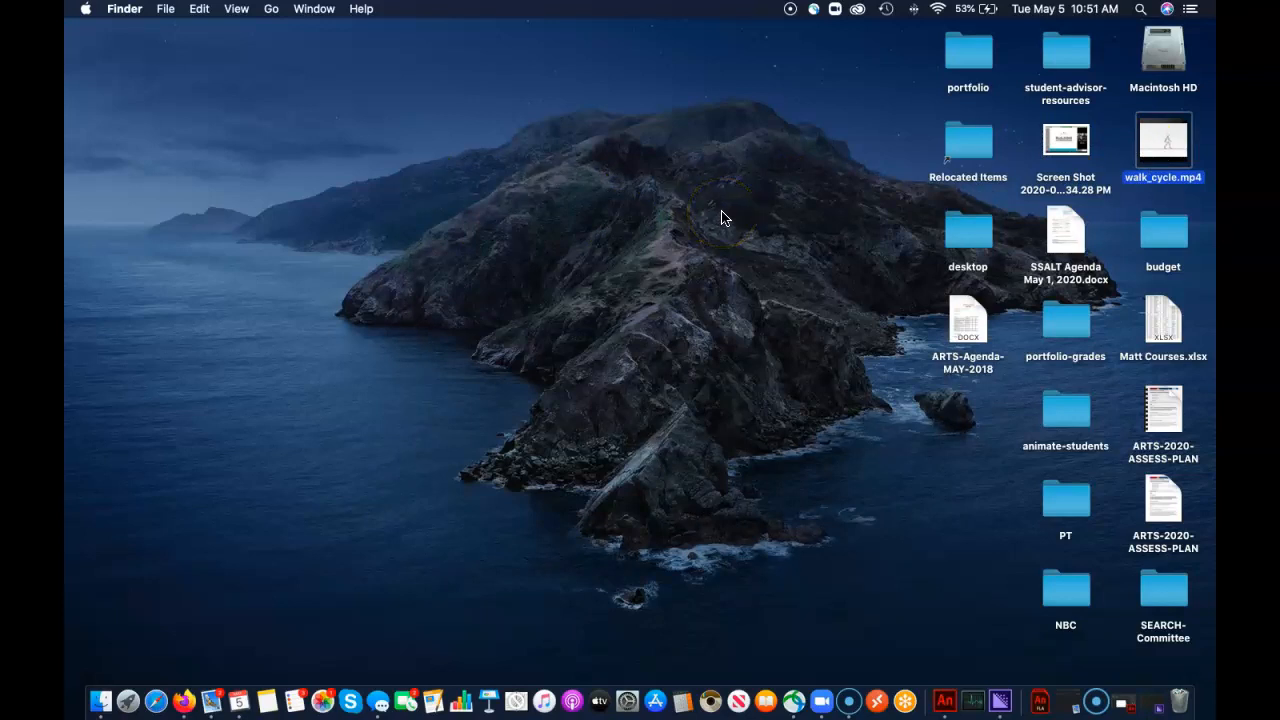
{"action": "mouse_move", "coordinate": [1186, 148]}
{"action": "left_click", "coordinate": [852, 702]}
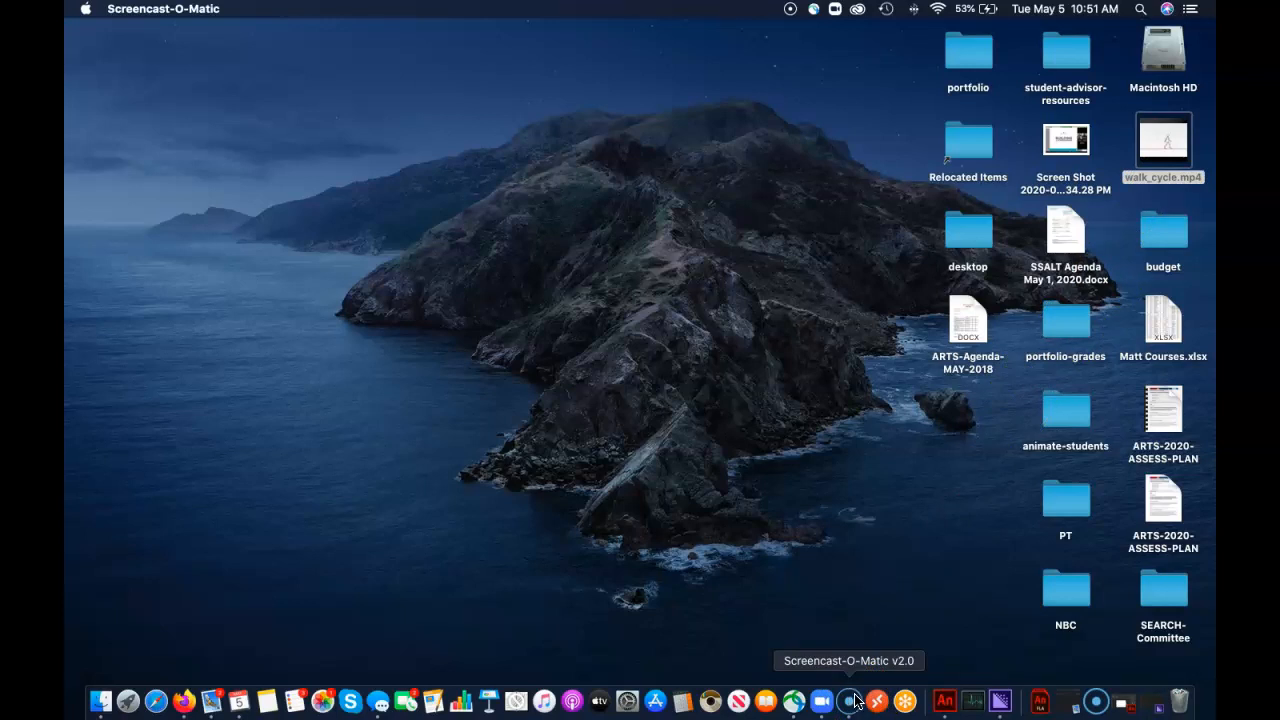
{"action": "left_click", "coordinate": [1090, 704]}
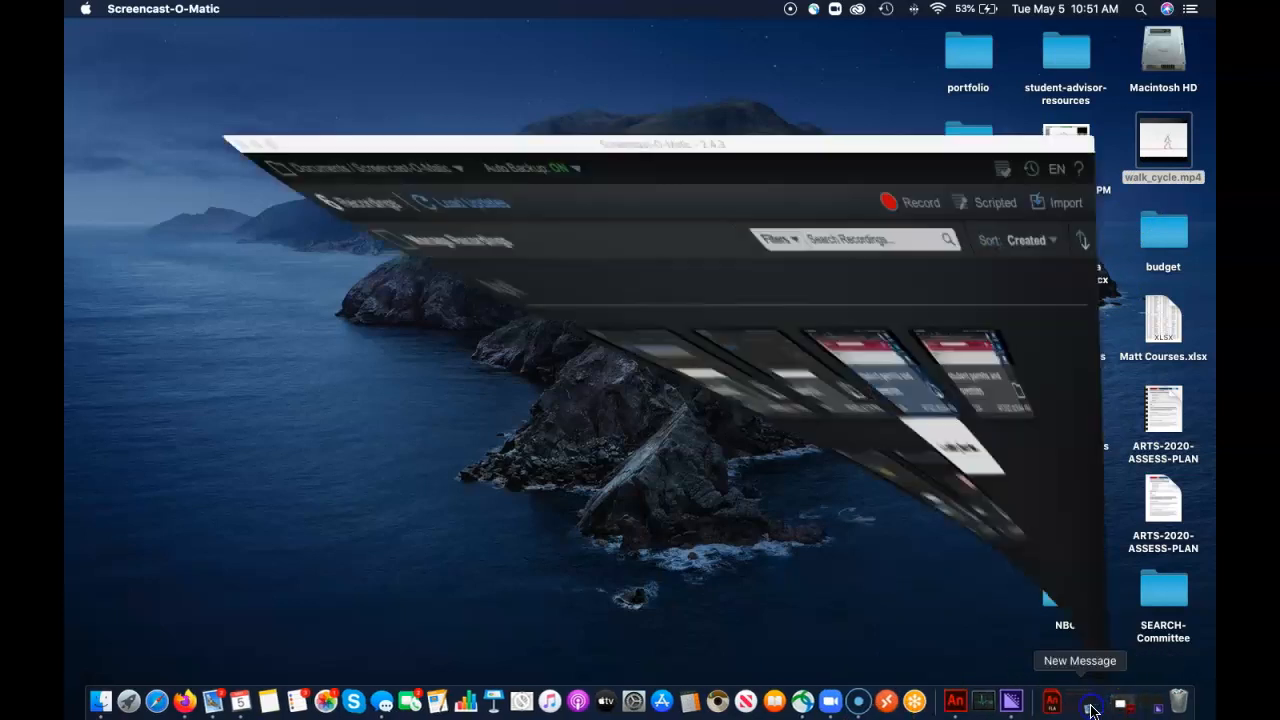